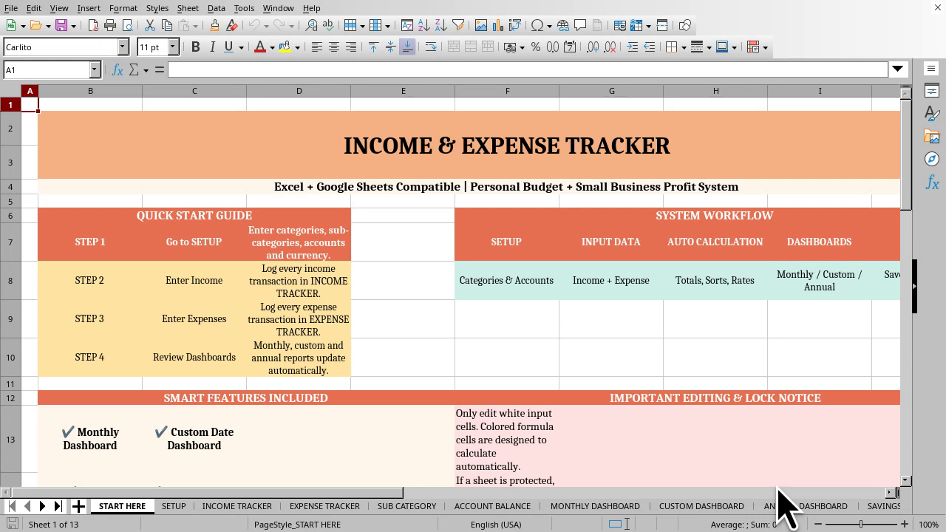
Review the income categories, sub-categories and account list on the SETUP sheet, starting from cells B7, F7 and I7
key(ctrl+Page_Down)
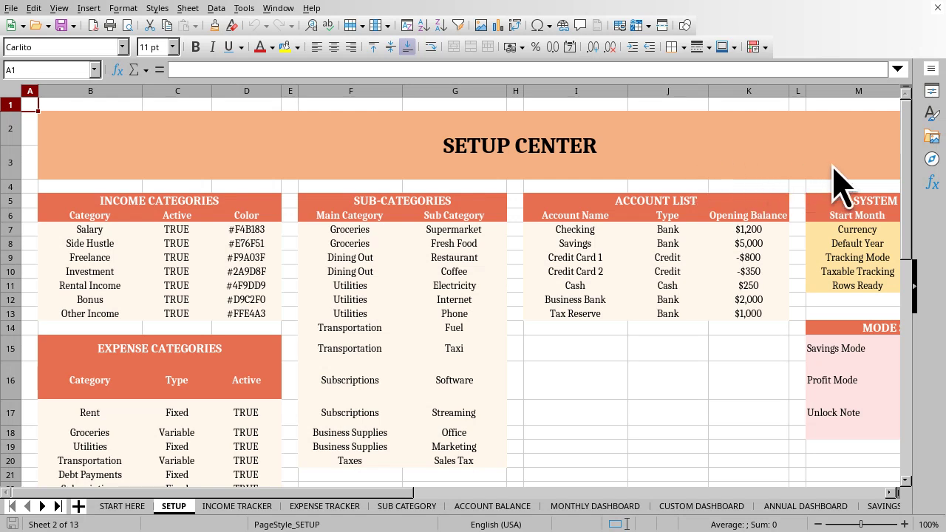
click(40, 70)
text(B7)
key(Return)
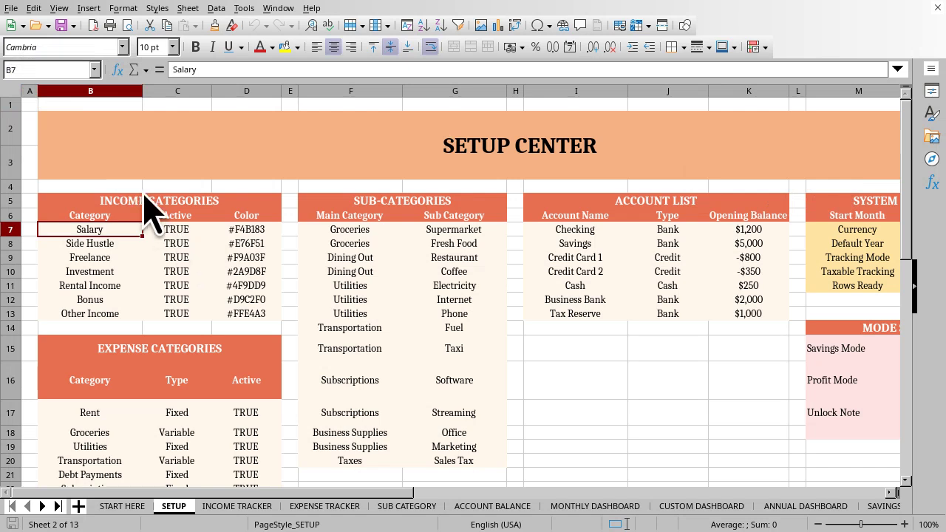
click(32, 70)
text(F7)
key(Return)
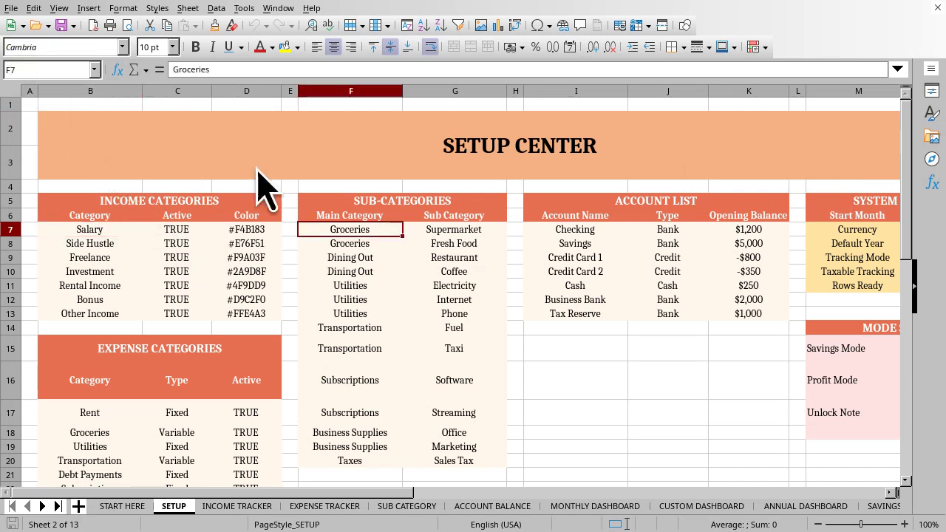
click(33, 70)
text(I7)
key(Return)
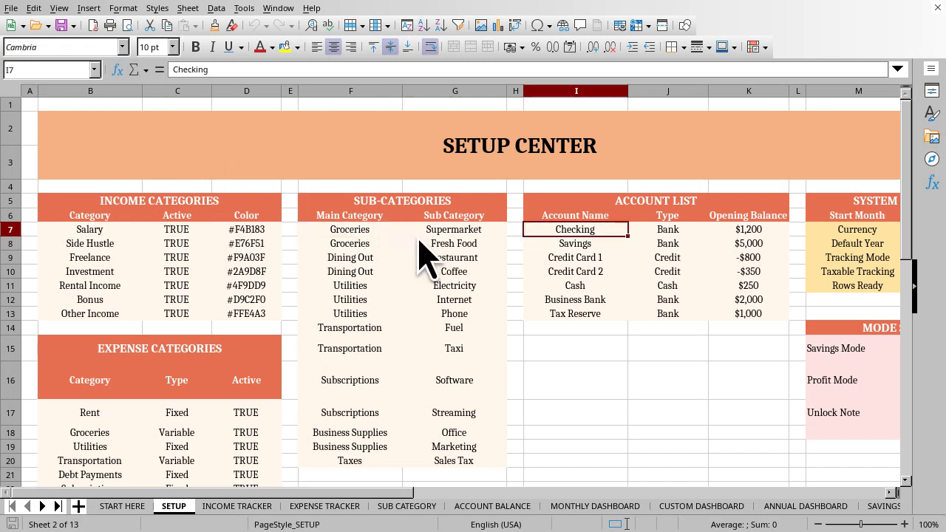
Examine the system settings on the SETUP sheet, going from the Currency label in M7 to Tracking Mode in M9
click(33, 70)
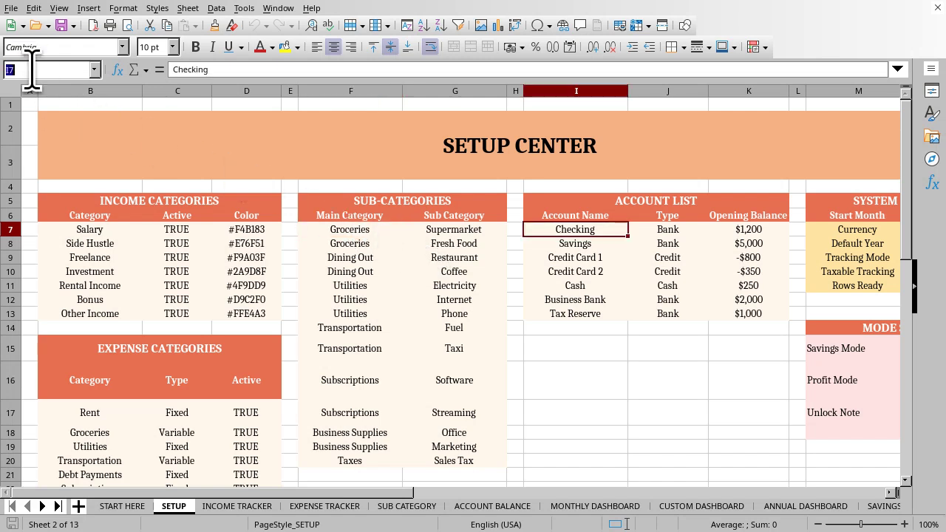
text(M7)
key(Return)
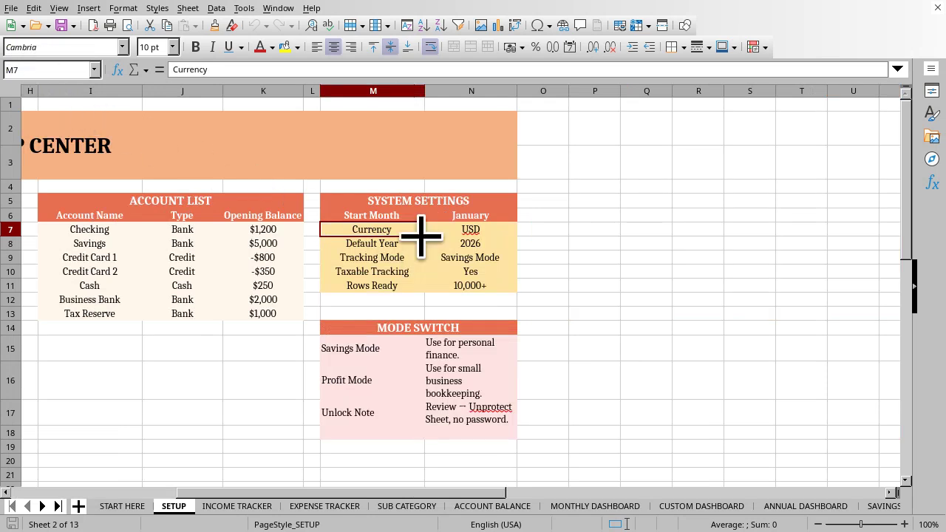
click(49, 71)
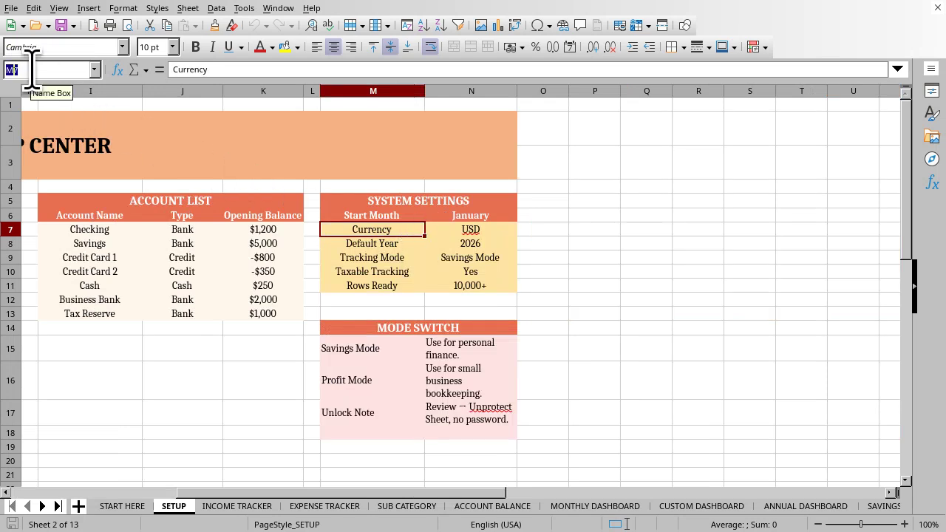
text(M9)
key(Return)
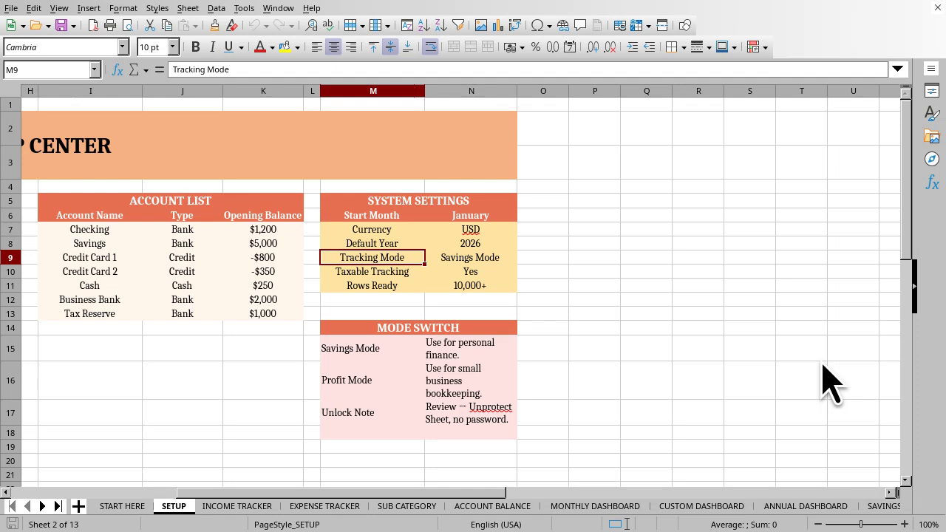
On the INCOME TRACKER sheet, set the source of the first income entry (F5) to Consulting Client
key(ctrl+Page_Down)
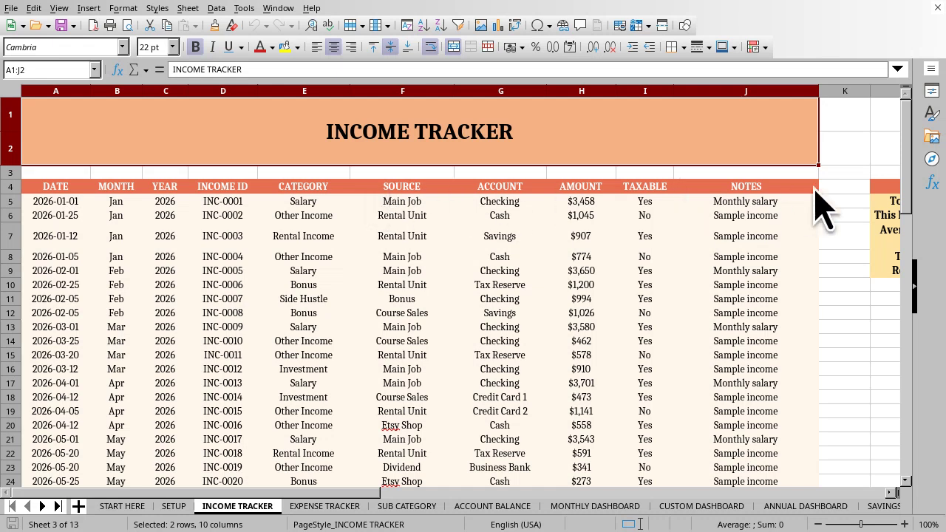
click(32, 69)
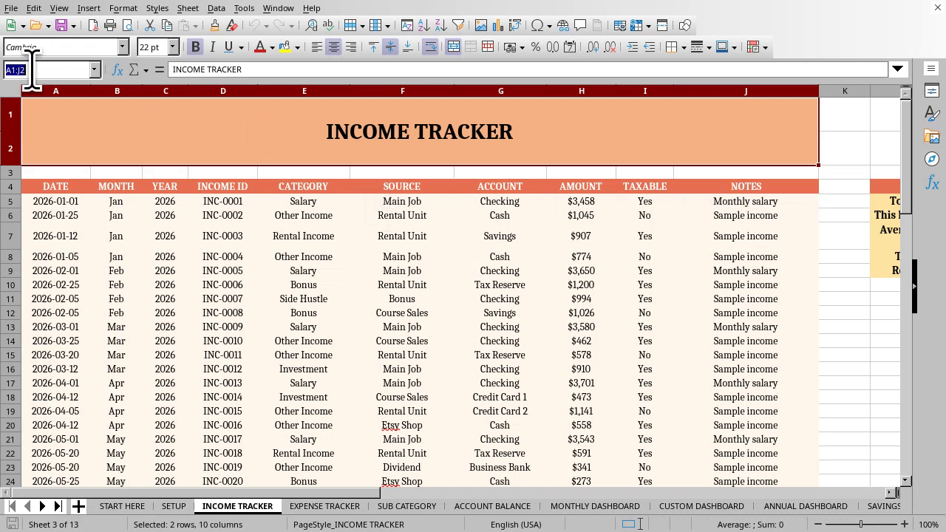
text(F5)
key(Return)
text(Consulting Client)
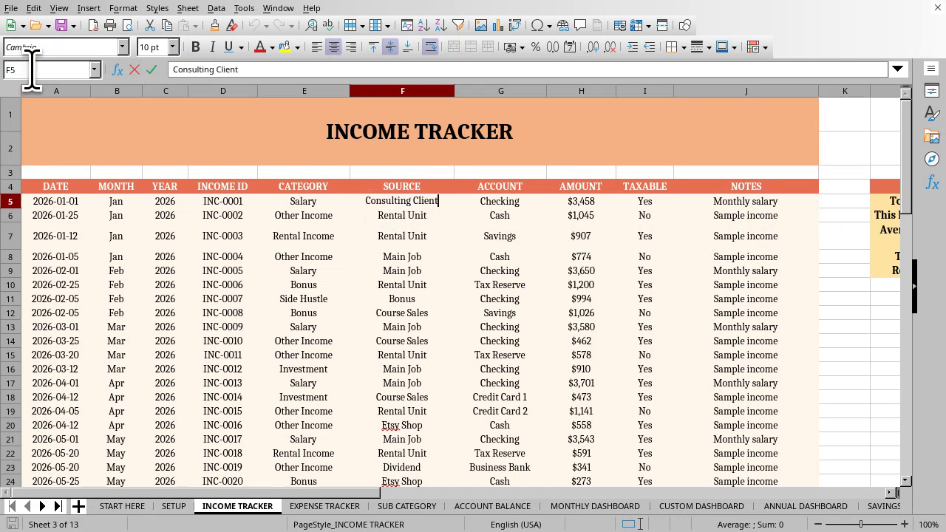
key(Return)
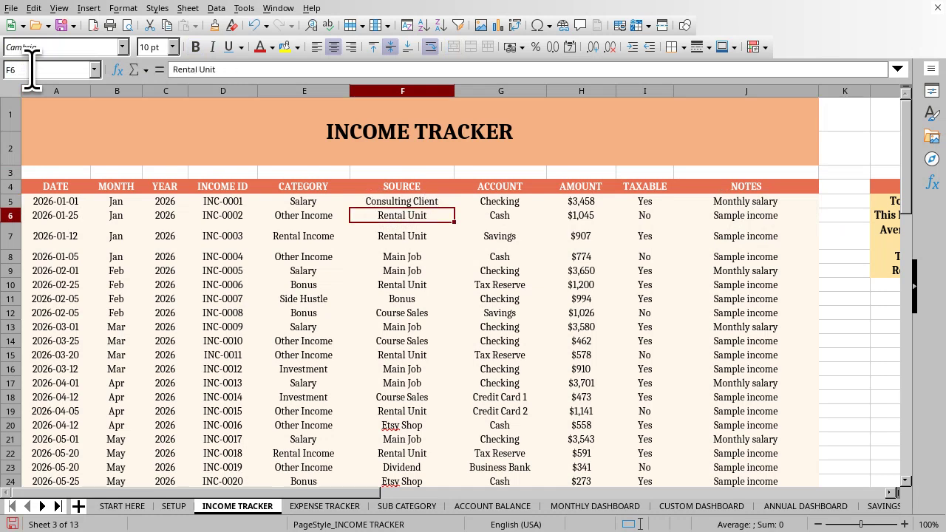
Enter Checking as the account in G5 and 3850 as the amount in H5 for the first income entry
click(32, 70)
text(G5)
key(Return)
text(Chec)
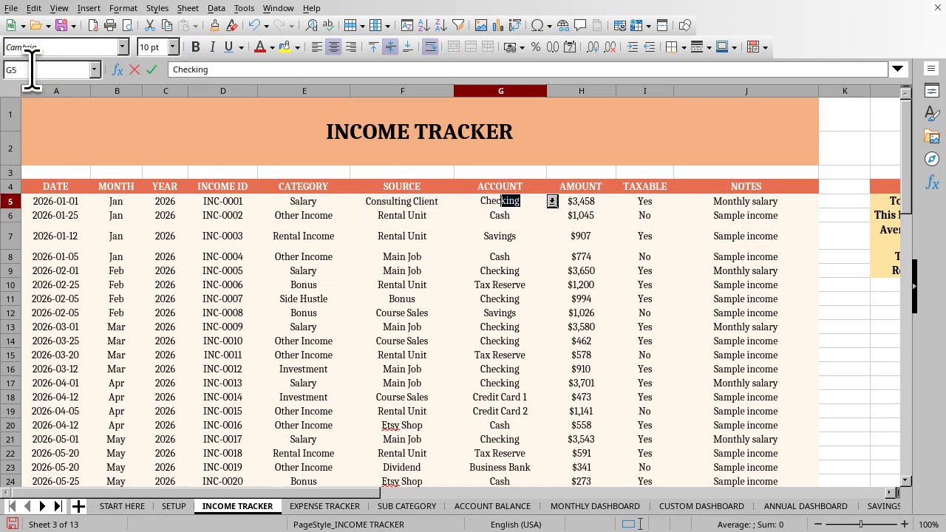
key(Return)
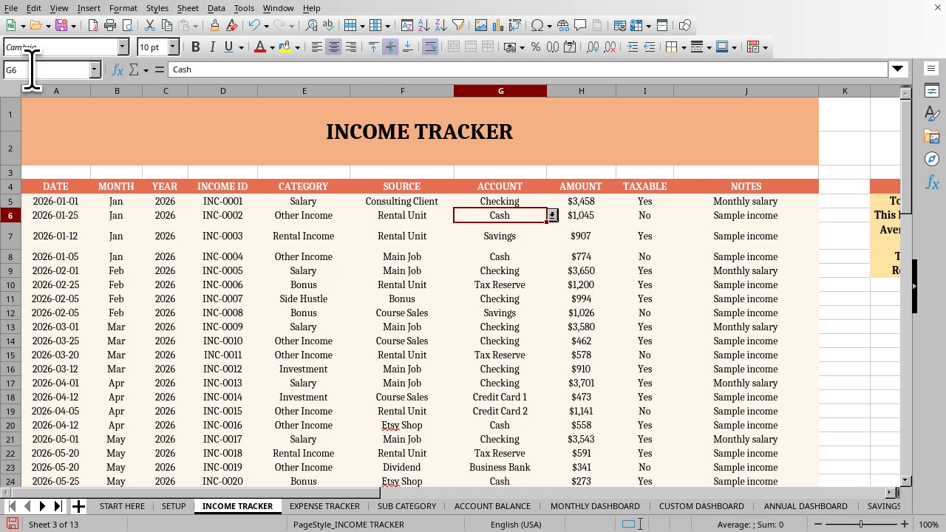
click(32, 70)
text(H5)
key(Return)
text(3850)
key(Return)
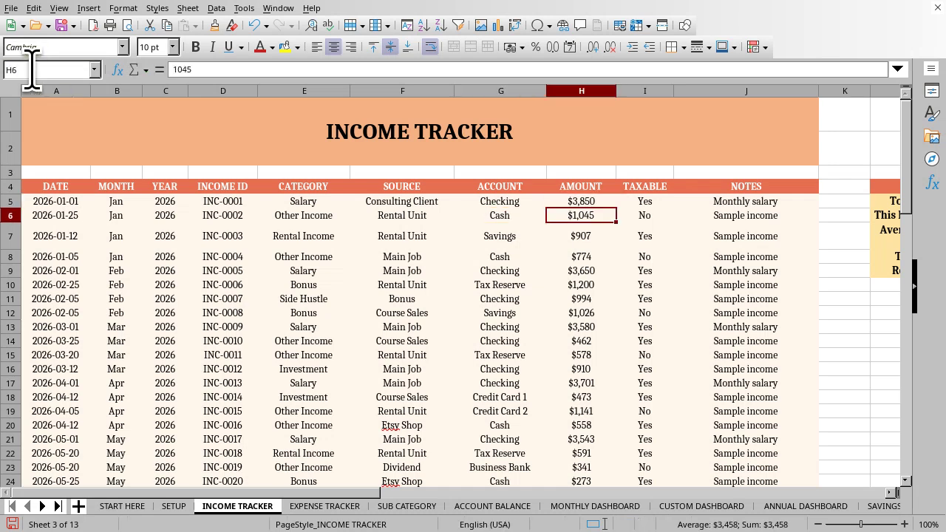
Mark the first income entry as taxable with Yes in I5 and set its note in J5 to Project income
click(31, 70)
text(I5)
key(Return)
text(Yes)
key(Return)
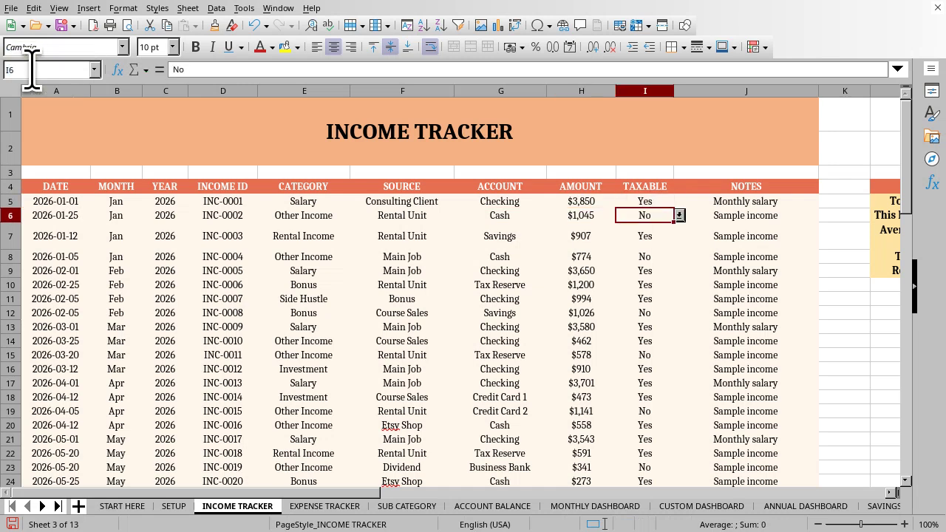
click(32, 70)
text(J5)
key(Return)
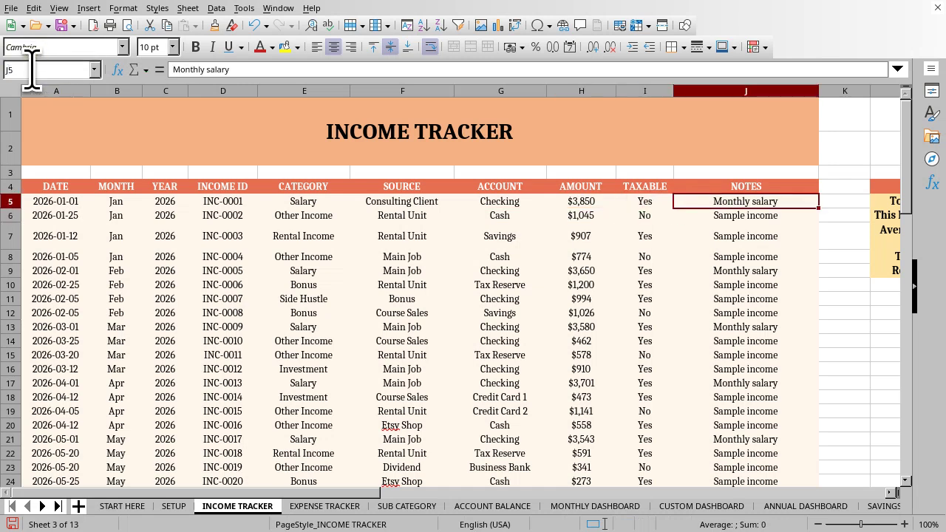
text(Project income)
key(Return)
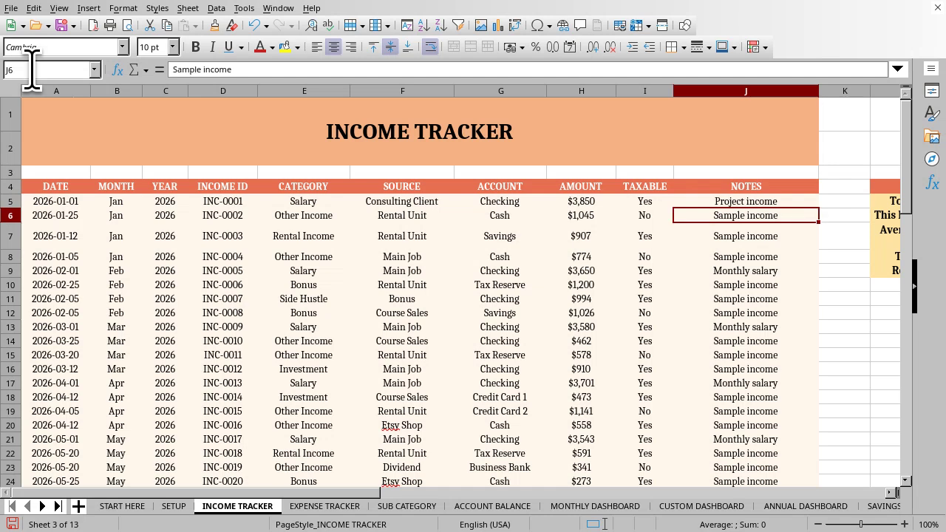
Check the Total Income and This Month Income rows of the income summary, starting at cell L5
click(32, 70)
text(L5)
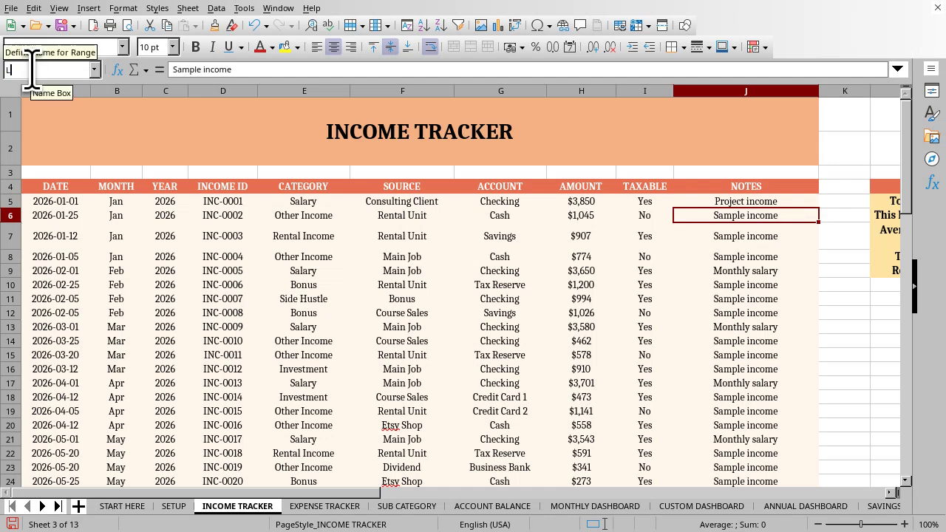
key(Return)
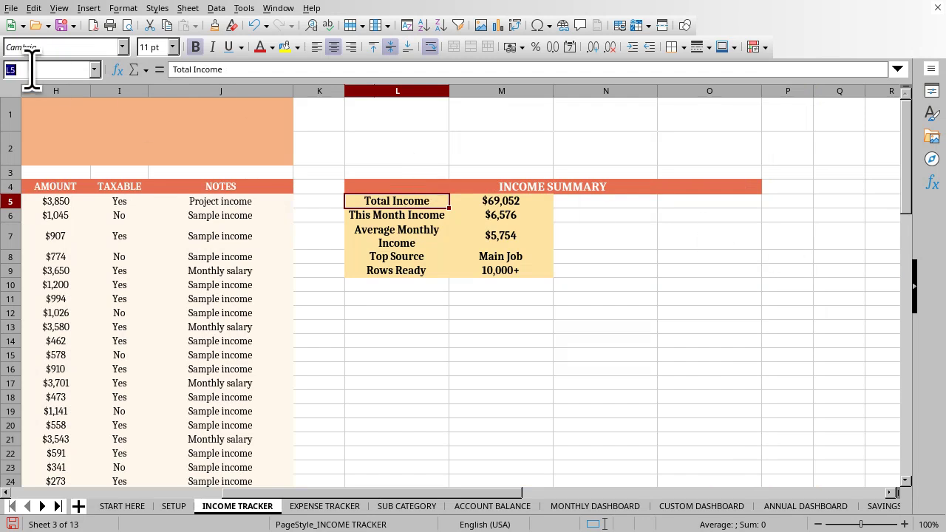
key(Down)
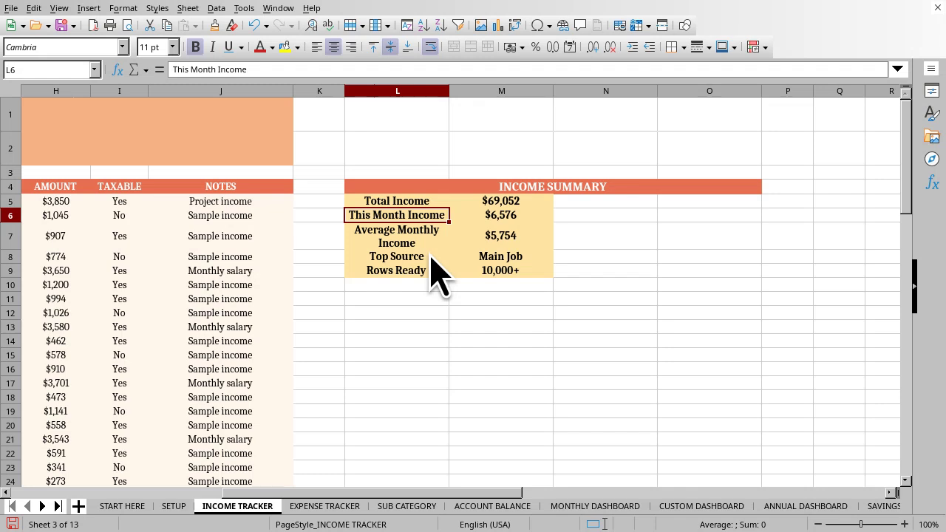
On the EXPENSE TRACKER sheet, set the sub-category of the first expense entry (F5) to Software
key(ctrl+Page_Down)
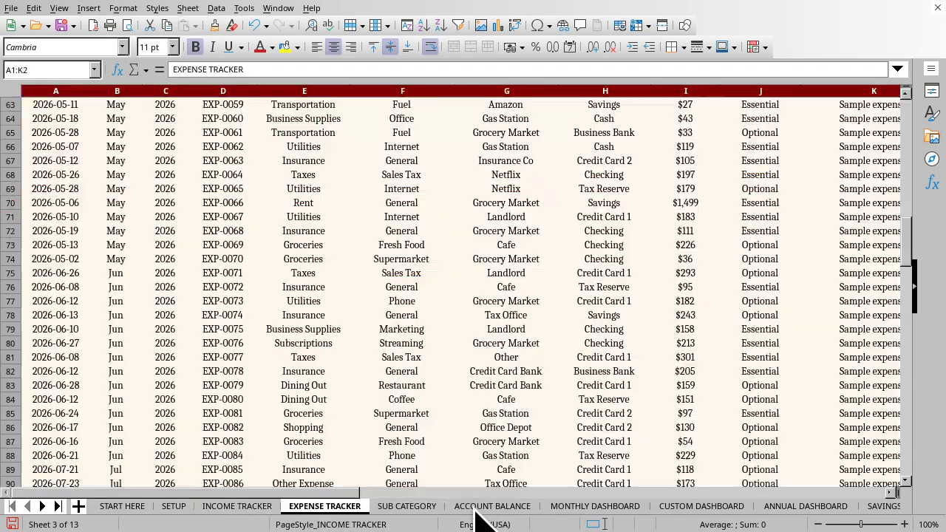
key(ctrl+Home)
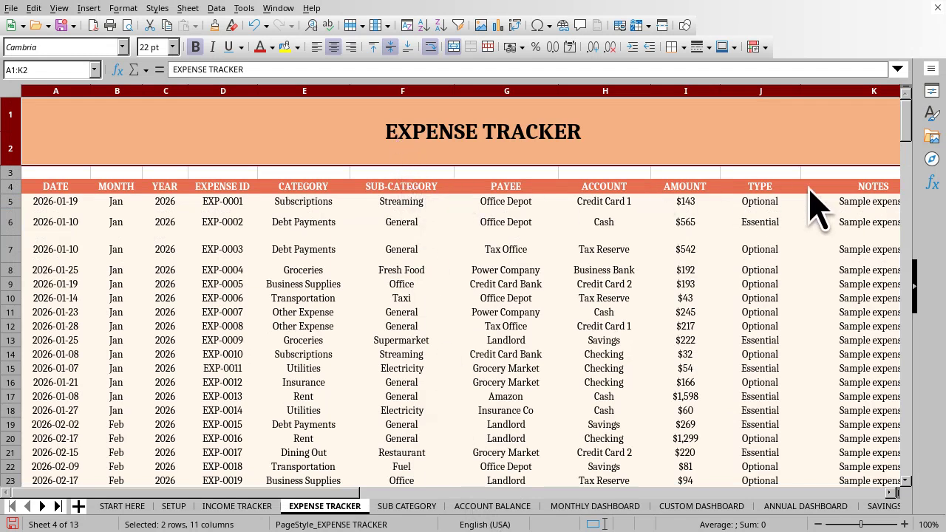
click(30, 70)
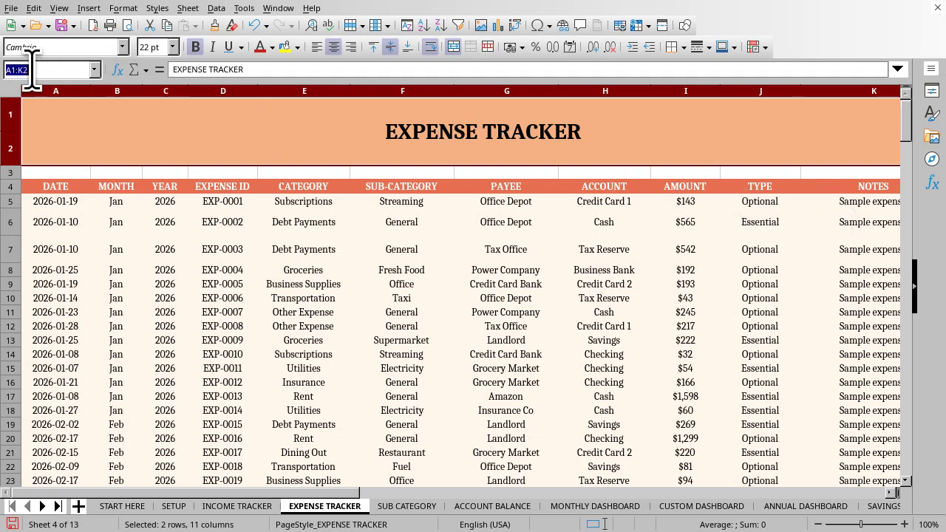
text(F5)
key(Return)
text(Software)
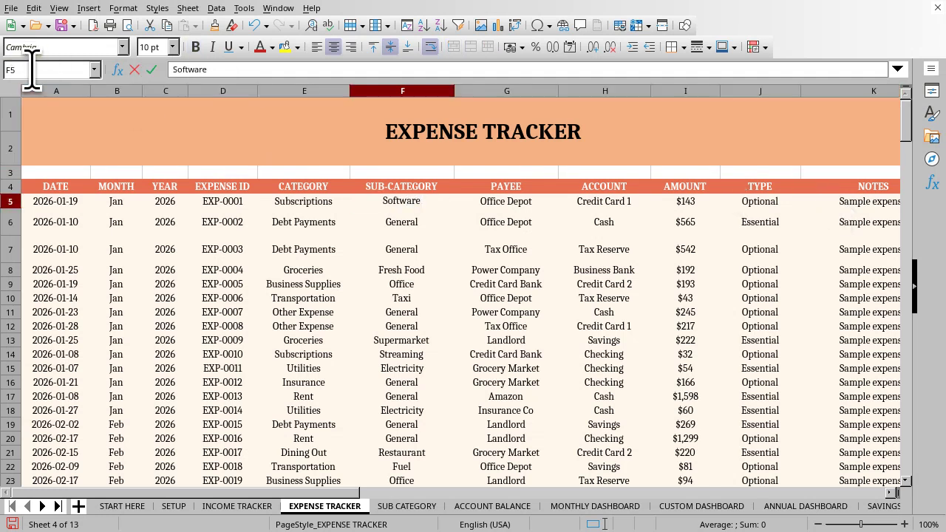
key(Return)
Enter Adobe as the payee in G5 and Credit Card 1 as the account in H5 for the first expense entry
click(31, 70)
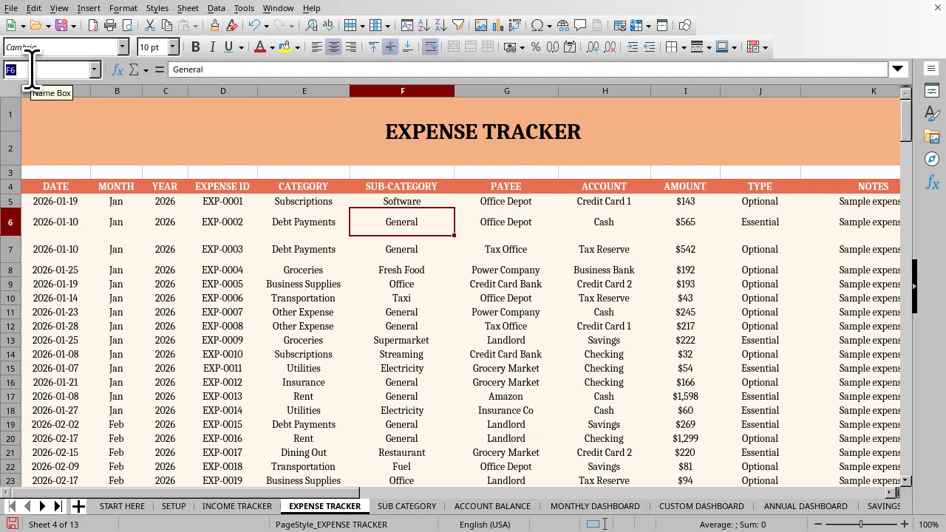
text(G5)
key(Return)
text(Adobe)
key(Return)
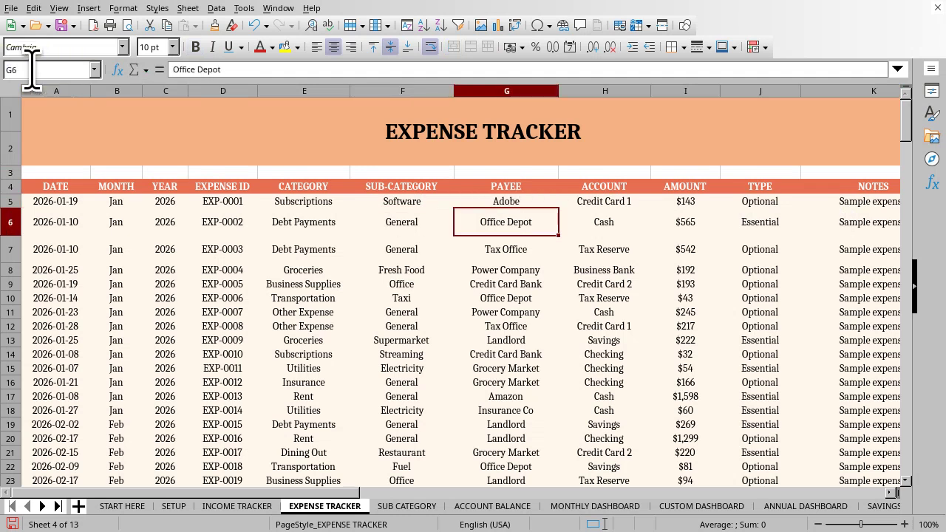
click(31, 70)
text(H5)
key(Return)
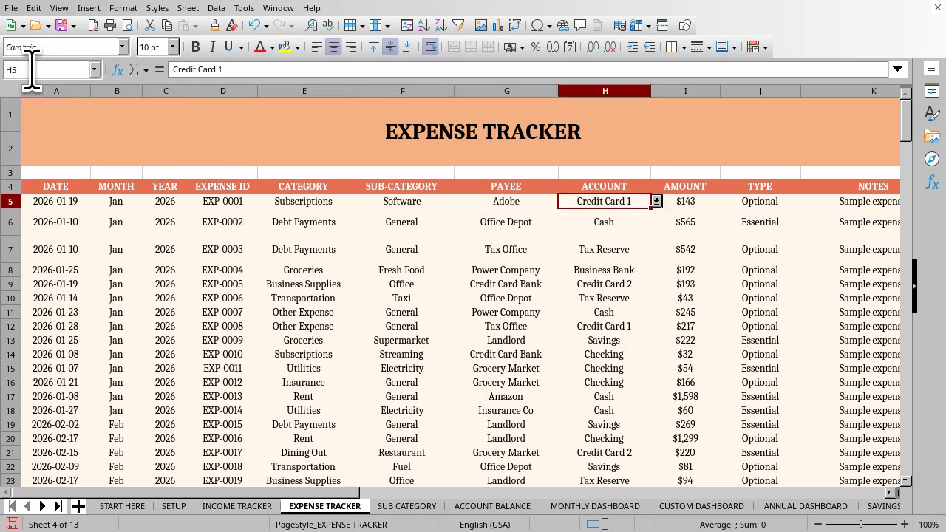
text(Credit Card 1)
key(Return)
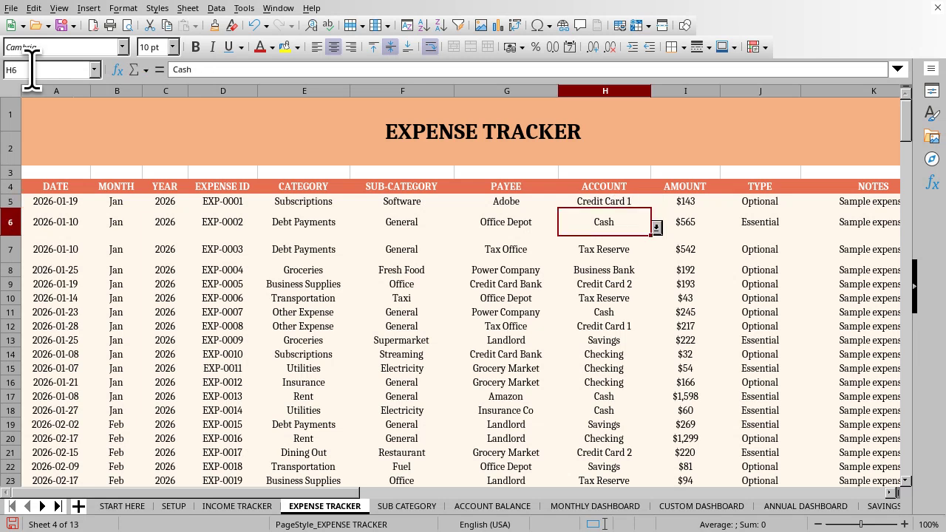
Set the first expense entry's amount in I5 to 165 and its type in J5 to Optional
click(31, 69)
text(I5)
key(Return)
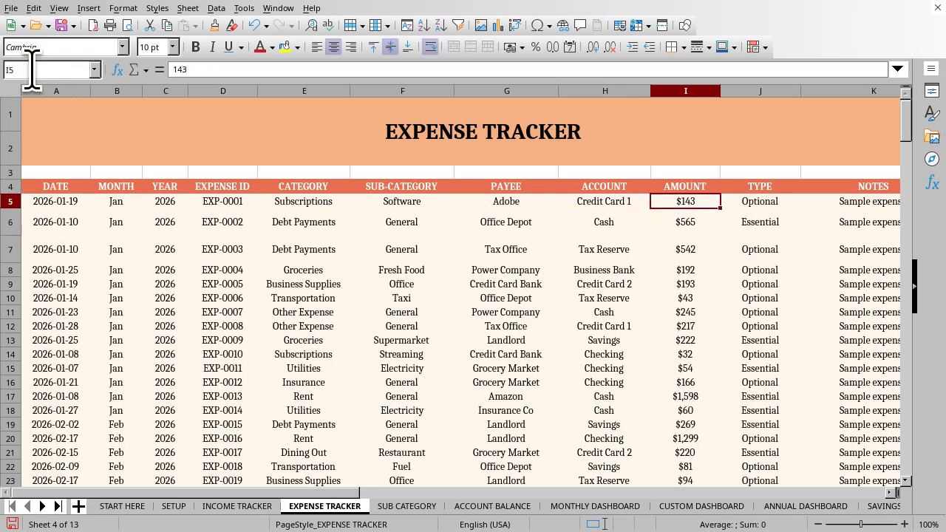
text(165)
key(Return)
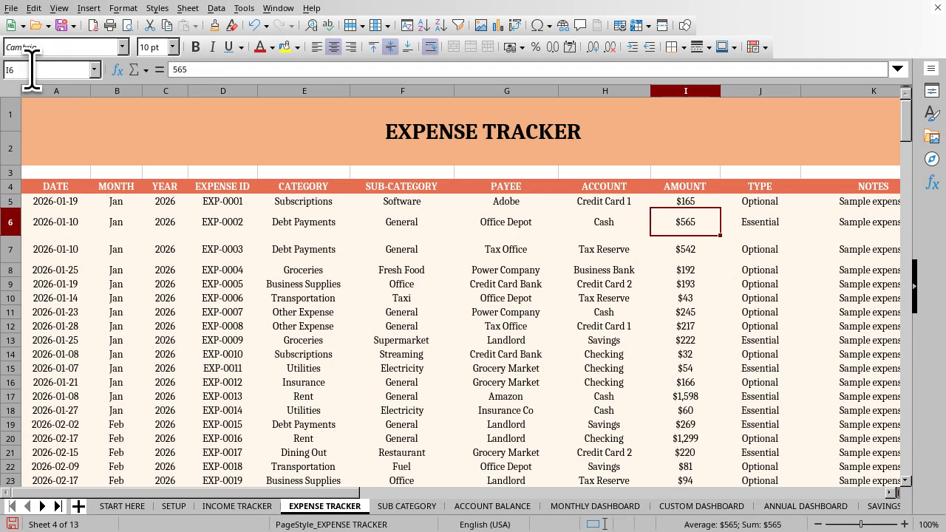
click(31, 70)
text(J5)
key(Return)
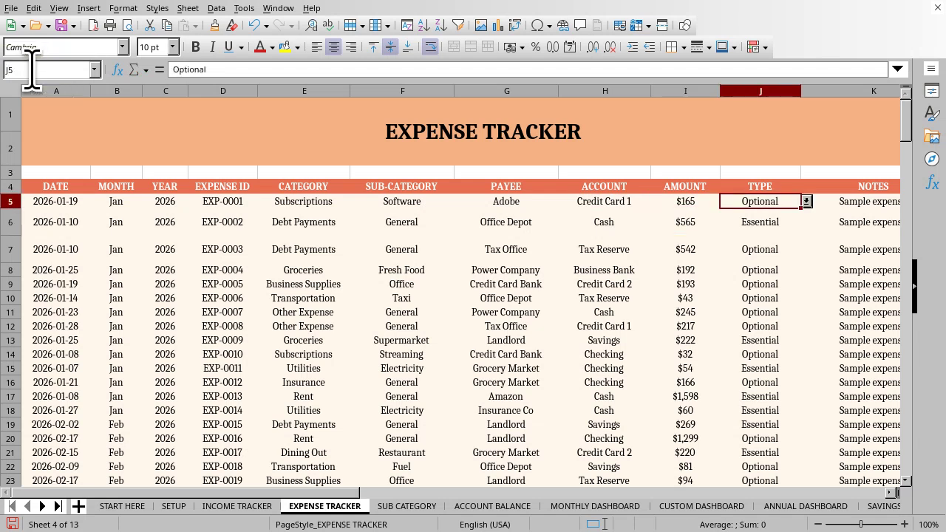
text(Option)
key(Return)
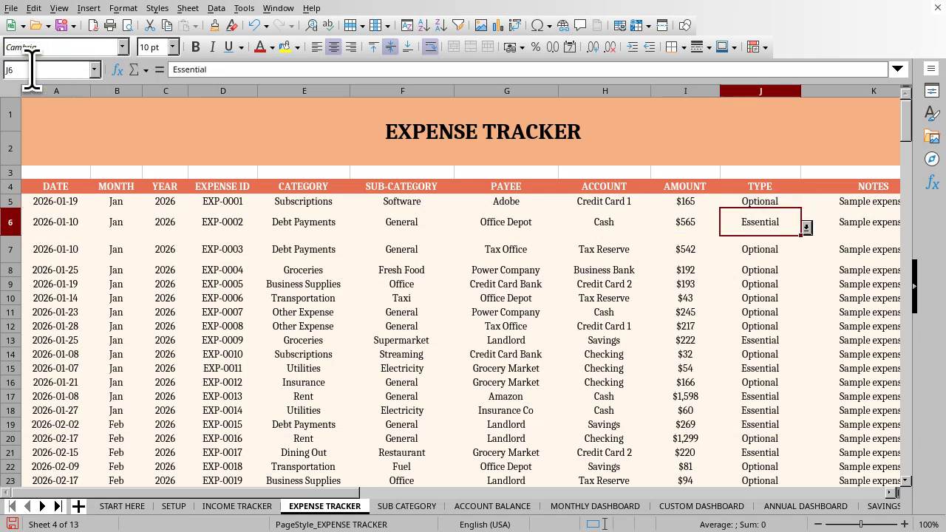
Set the note of the first expense entry in K5 to Creative software
click(31, 69)
text(K5)
key(Return)
text(Creat)
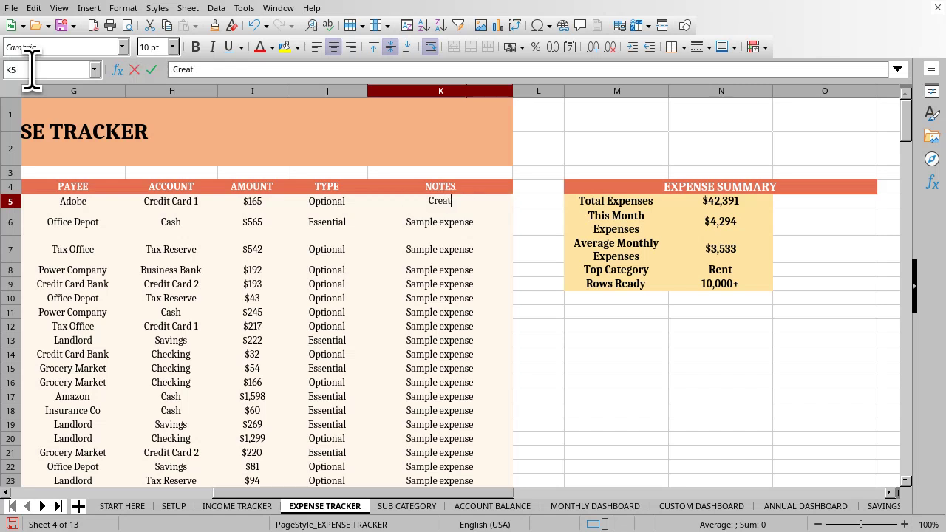
text(ive software)
key(Return)
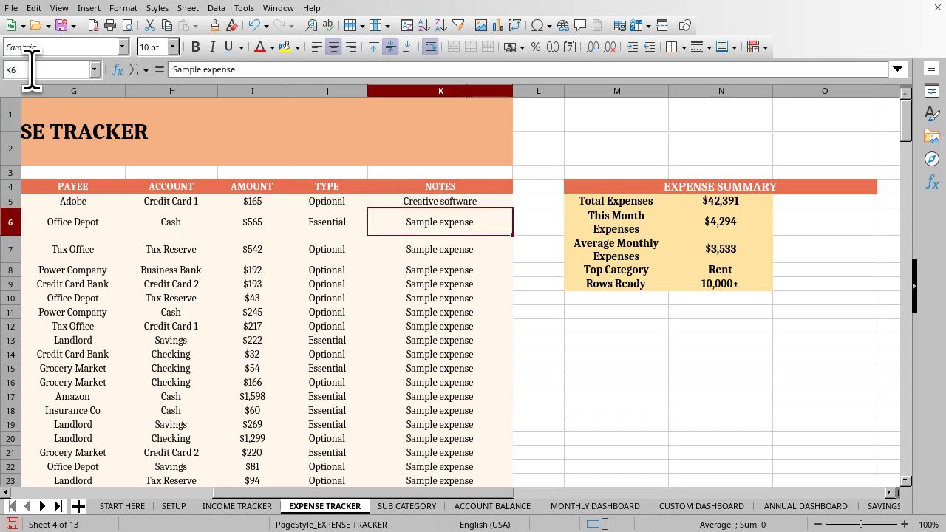
Review the Total Expenses and This Month Expenses rows (M5:M6) of the expense summary, and open the SUB CATEGORY sheet
click(31, 70)
text(M5)
key(Return)
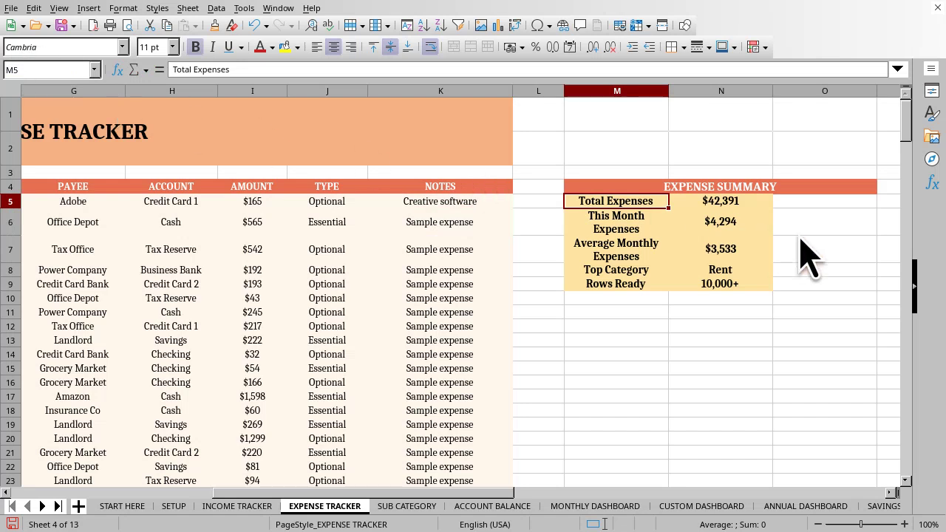
key(Down)
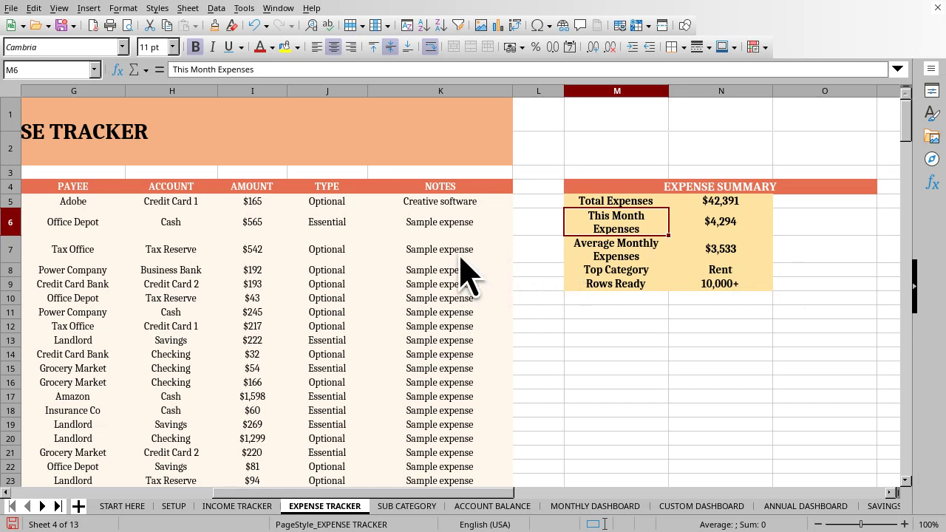
key(ctrl+Page_Down)
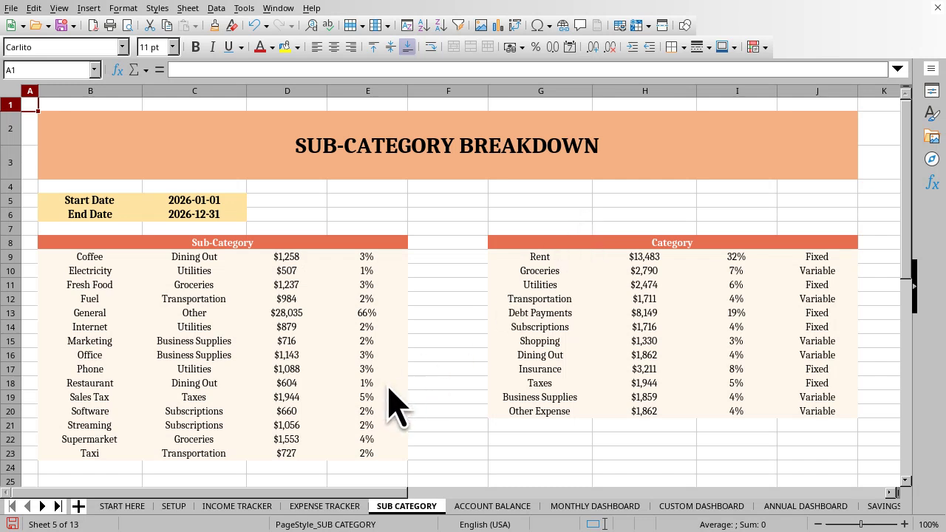
On the ACCOUNT BALANCE sheet, inspect the Checking account's name in B6 and its starting balance in D6
click(482, 506)
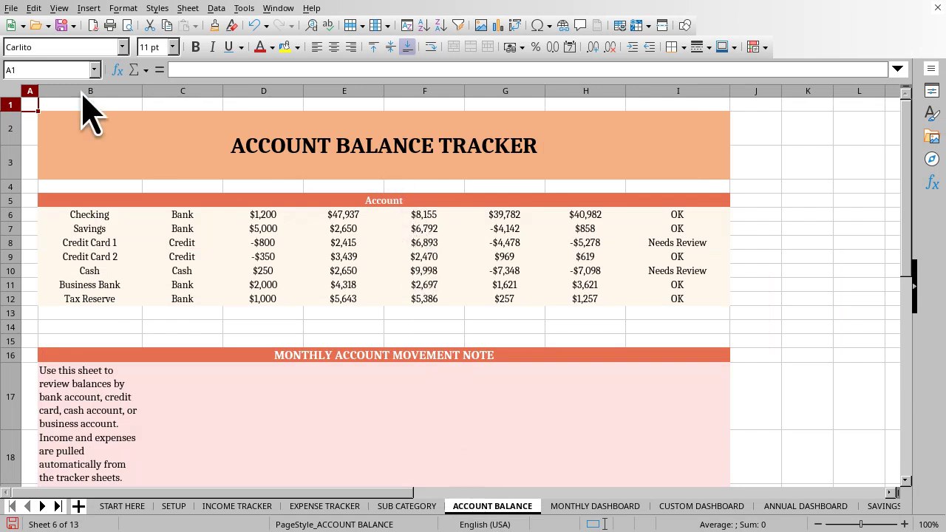
click(31, 70)
text(B6)
key(Return)
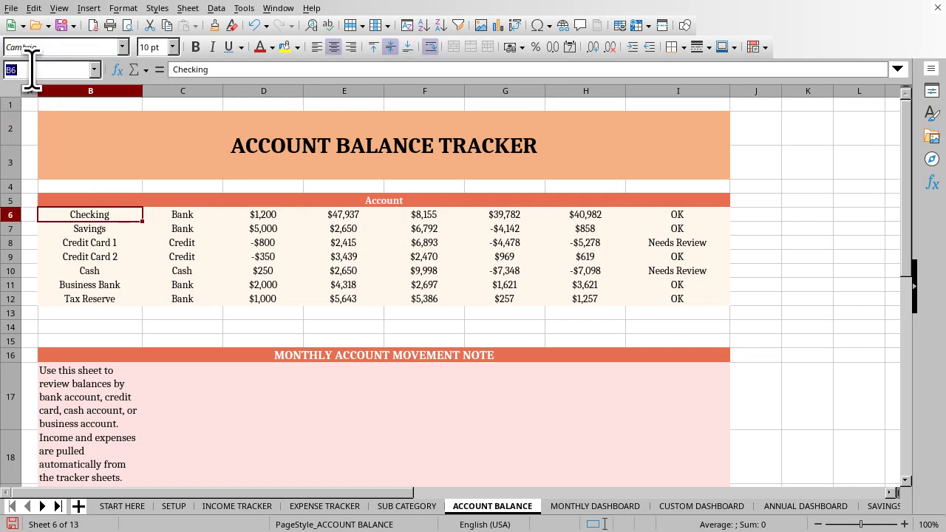
click(31, 70)
text(D6)
key(Return)
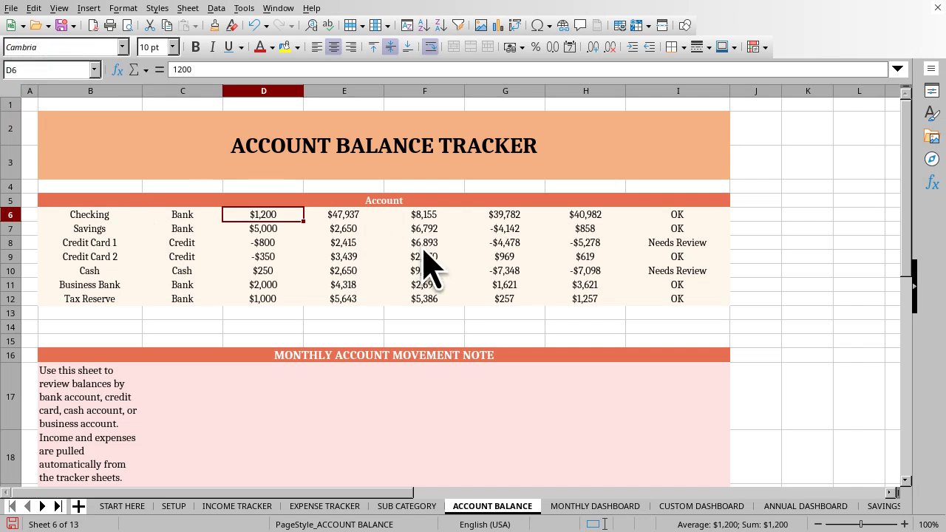
Inspect the formulas that pull the Checking account's income in E6 and expenses in F6
click(32, 70)
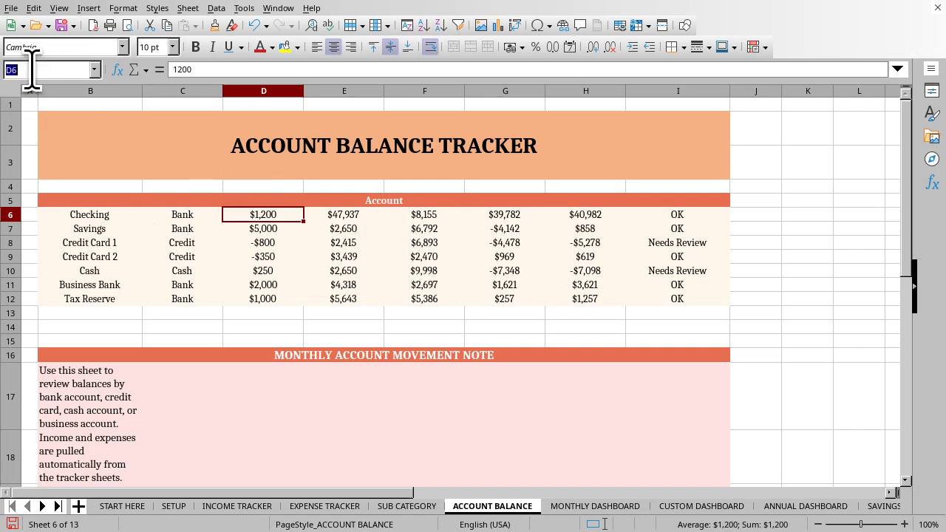
text(E6)
key(Return)
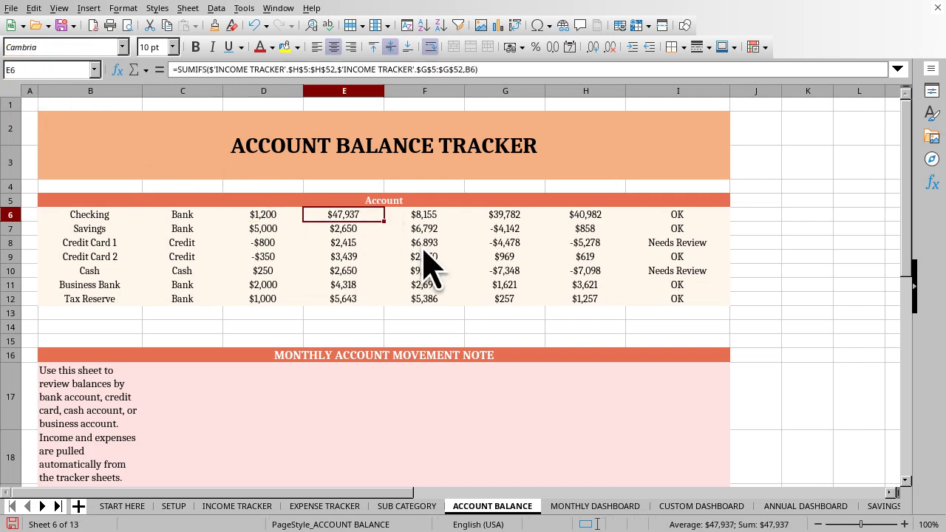
click(31, 69)
text(F6)
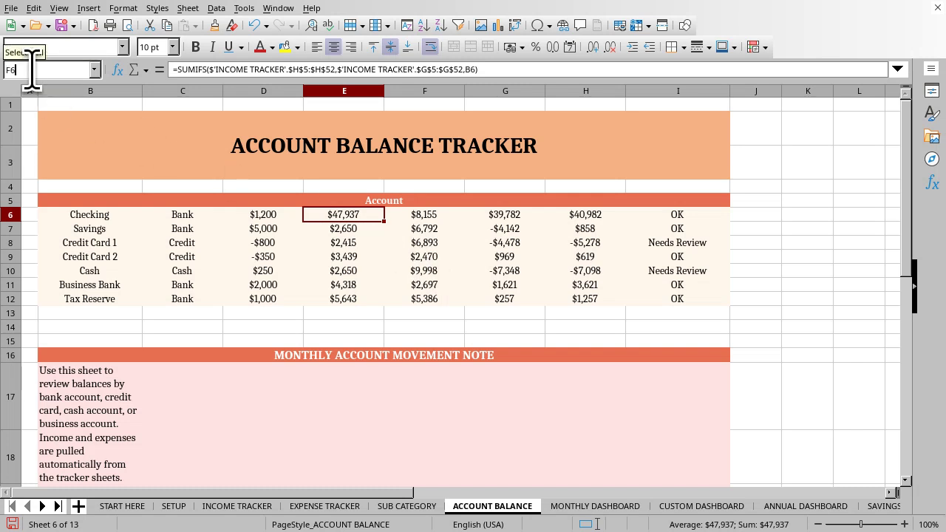
key(Return)
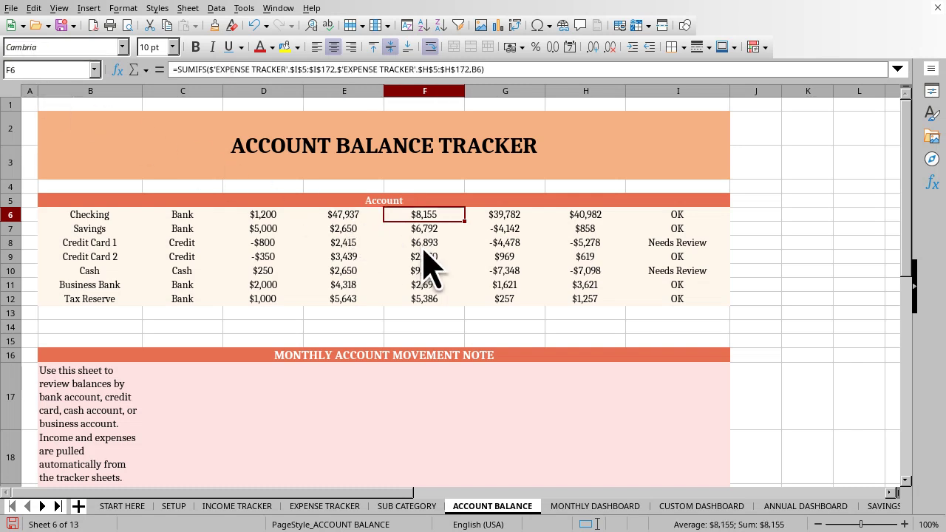
Inspect the Checking account's net movement formula in G6 and its status formula in I6
click(31, 70)
text(G6)
key(Return)
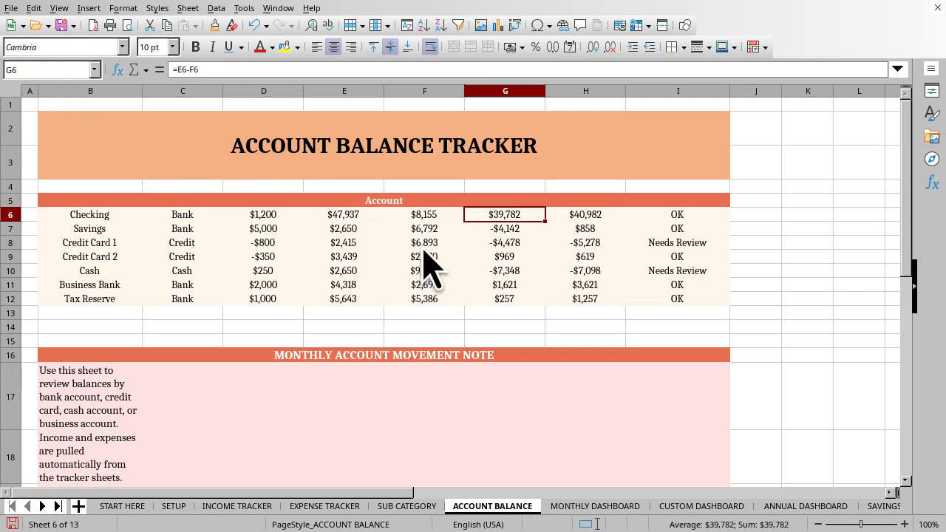
click(29, 69)
text(I6)
key(Return)
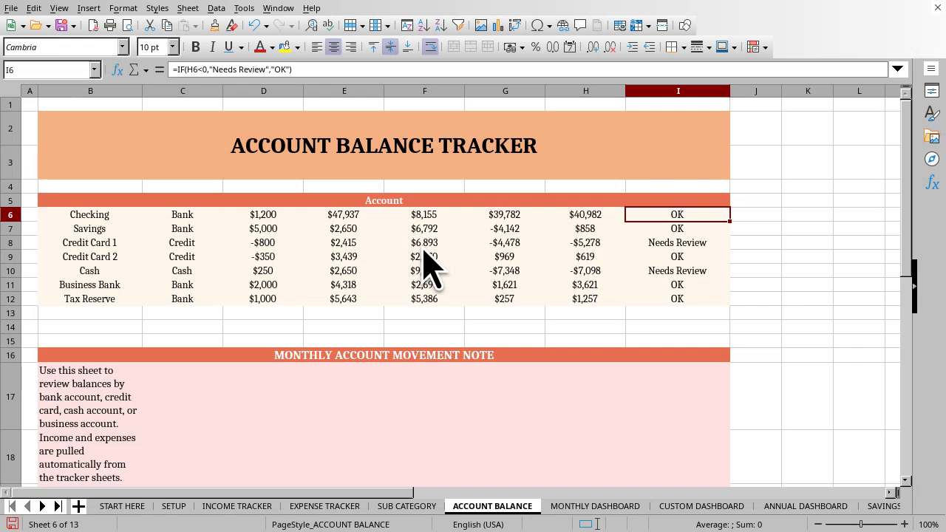
On the MONTHLY DASHBOARD sheet, set the selected month in C5 to Feb
key(ctrl+Page_Down)
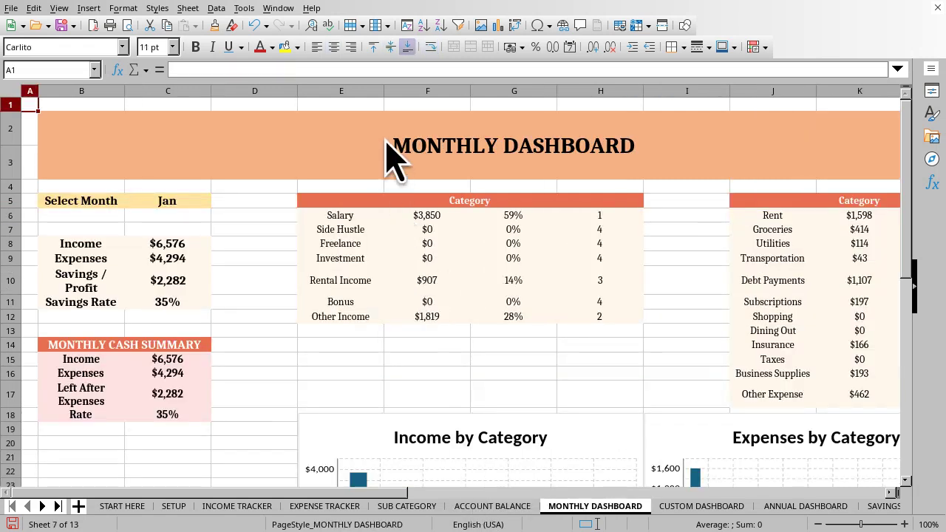
click(30, 69)
text(C5)
key(Return)
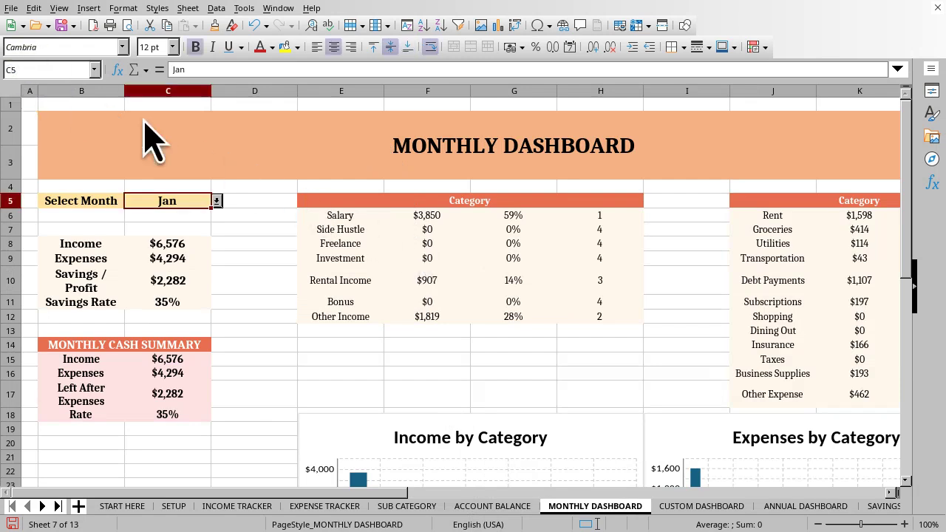
key(F2)
key(BackSpace)
key(BackSpace)
key(BackSpace)
text(Feb)
key(Return)
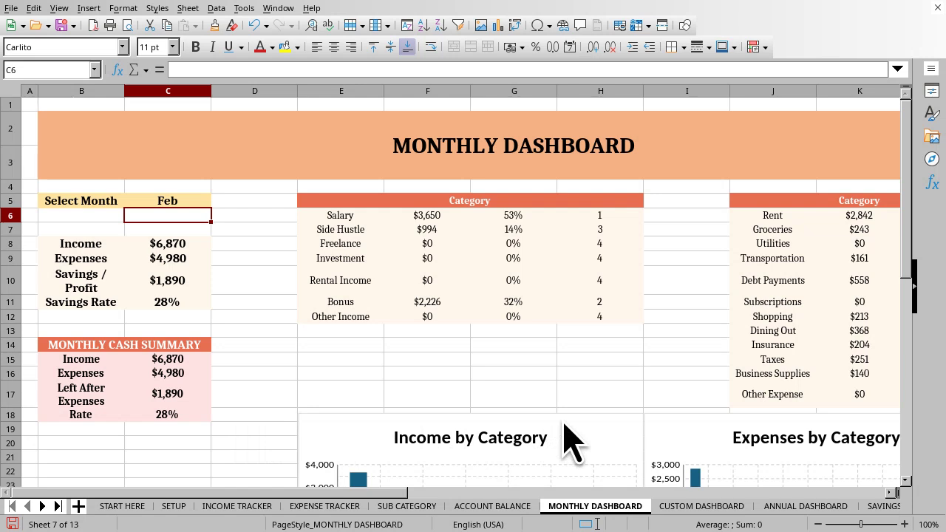
On the CUSTOM DASHBOARD sheet, enter 01/01/2026 as the start date in C5 and 03/31/2026 as the end date in C6
key(ctrl+Page_Down)
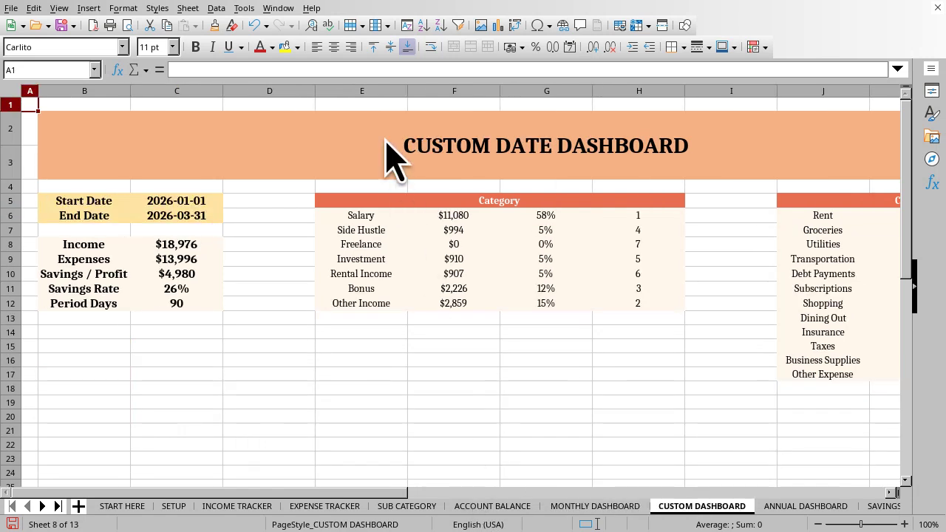
click(32, 69)
text(C5)
key(Return)
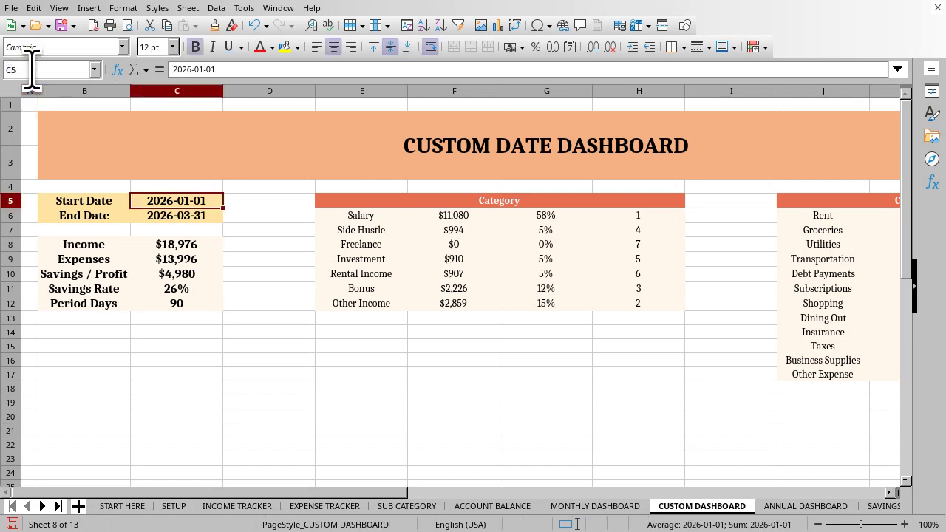
text(01/01/2026)
key(Return)
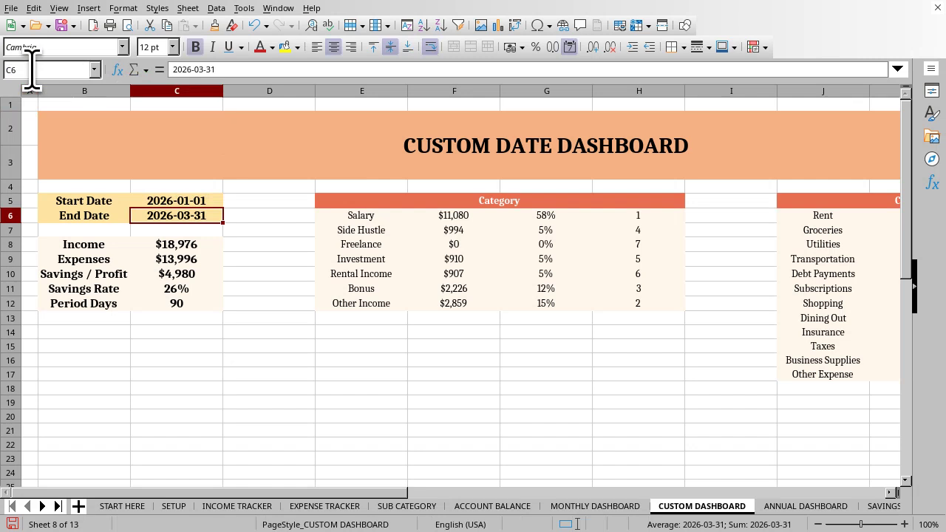
text(03/31/2026)
key(Return)
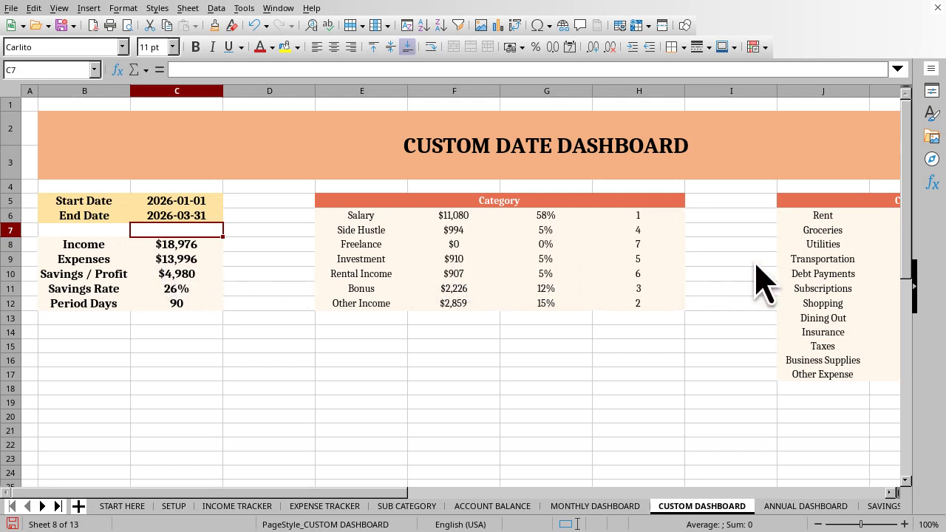
View the ANNUAL DASHBOARD sheet, and on SAVINGS PROFIT CALC set Calculator 1's first goal amount (B7) to 6000
key(ctrl+Page_Down)
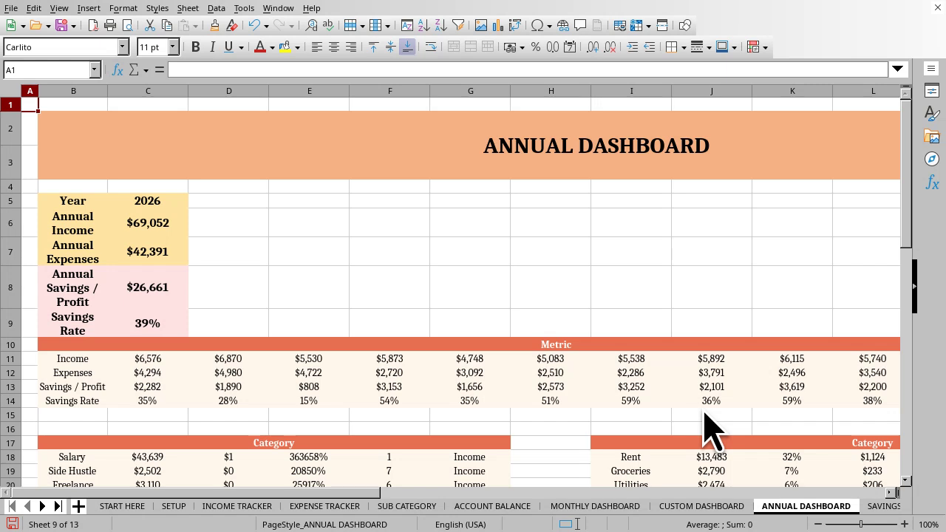
key(ctrl+Page_Down)
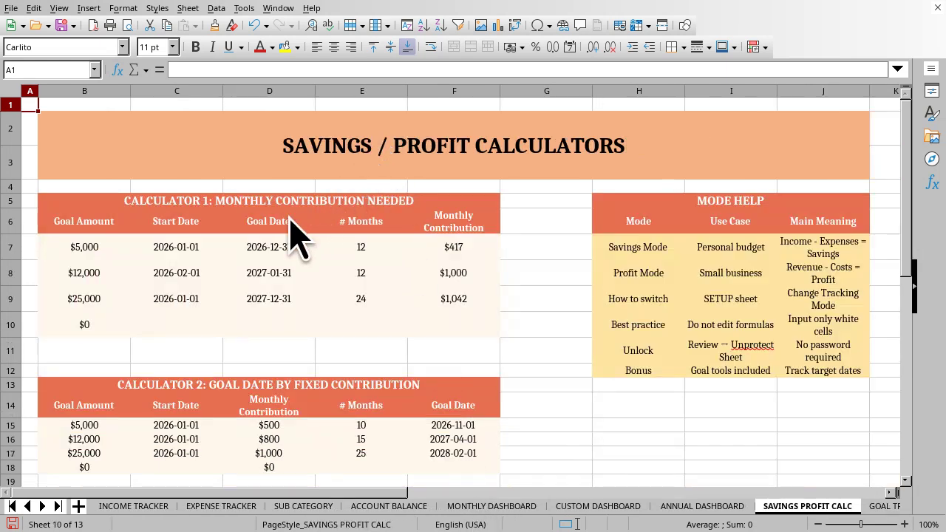
click(32, 70)
text(B7)
key(Return)
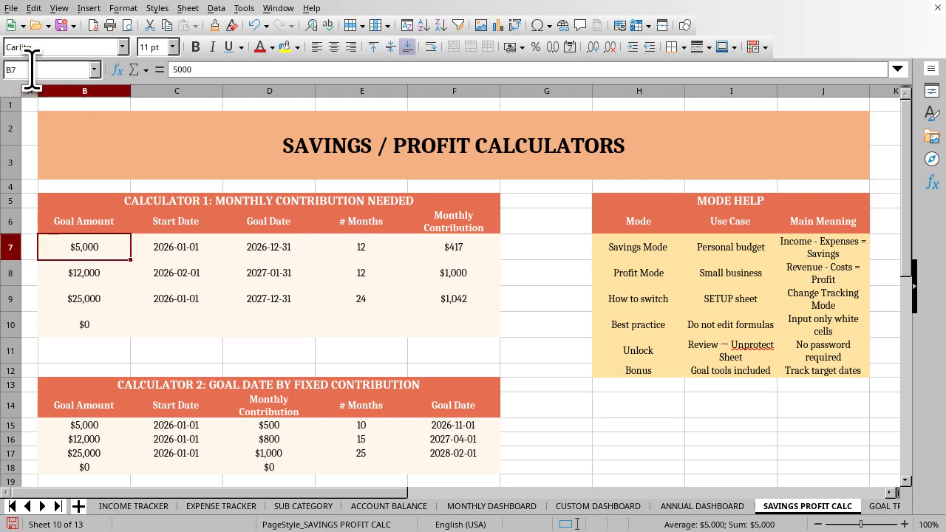
text(6000)
key(Return)
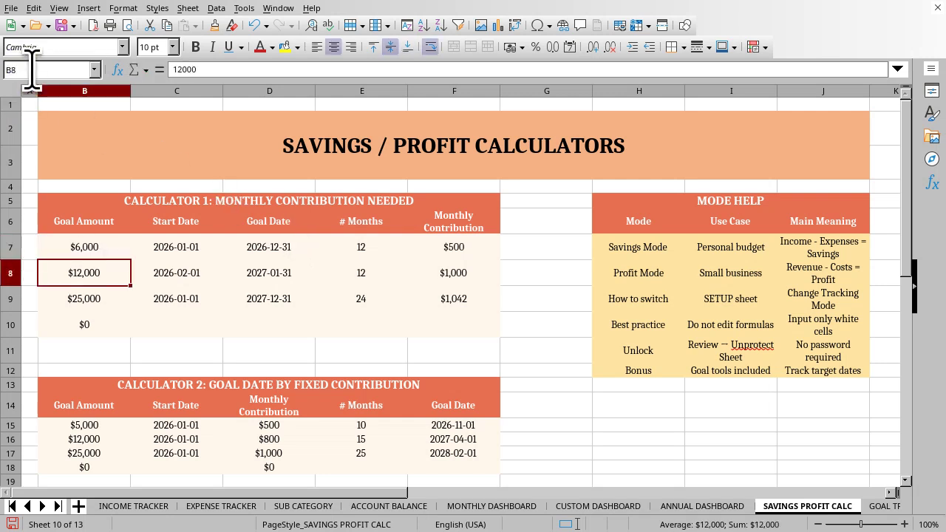
Inspect the monthly contribution formula in F7 for Calculator 1's first goal
click(32, 70)
text(F7)
key(Return)
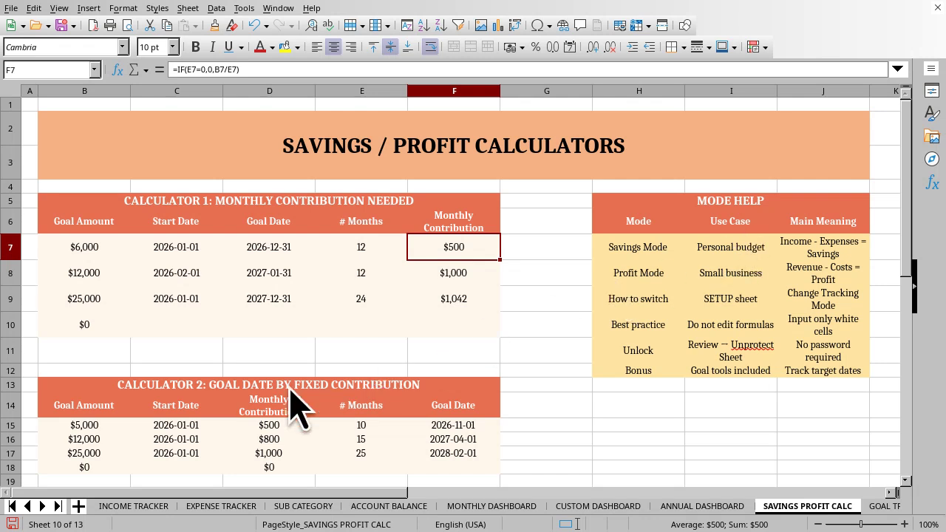
On the GOAL TRACKER sheet, set the Emergency Fund's current amount in E6 to 4600
key(ctrl+Page_Down)
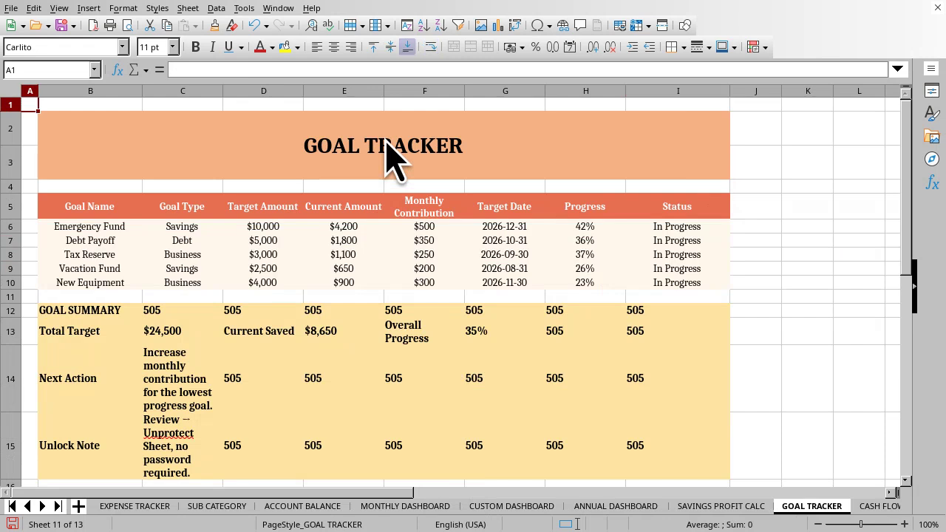
click(31, 69)
text(E6)
key(Return)
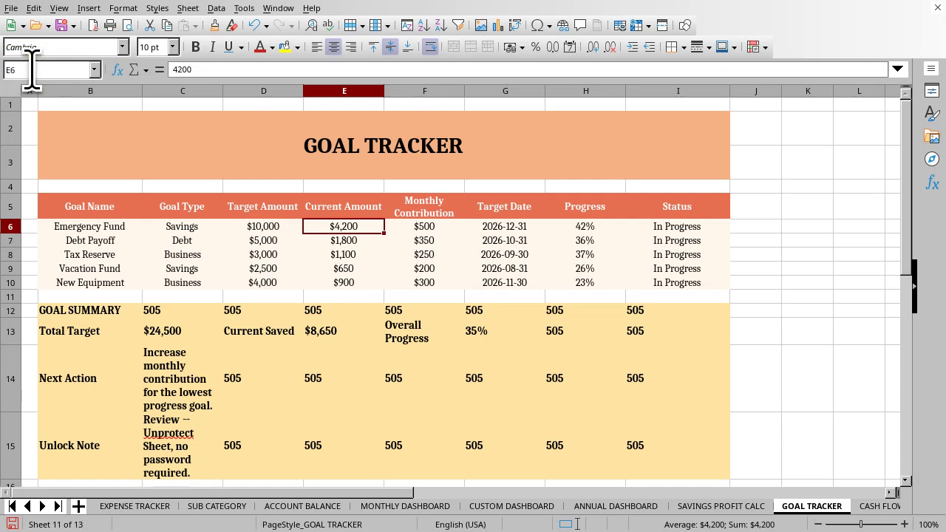
text(4600)
key(Return)
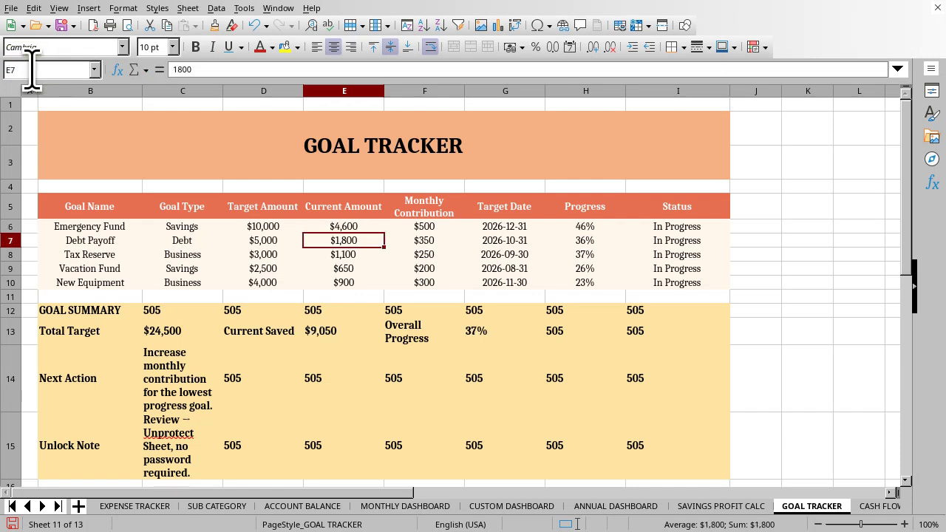
Inspect the Emergency Fund's progress formula in H6
click(31, 70)
text(H6)
key(Return)
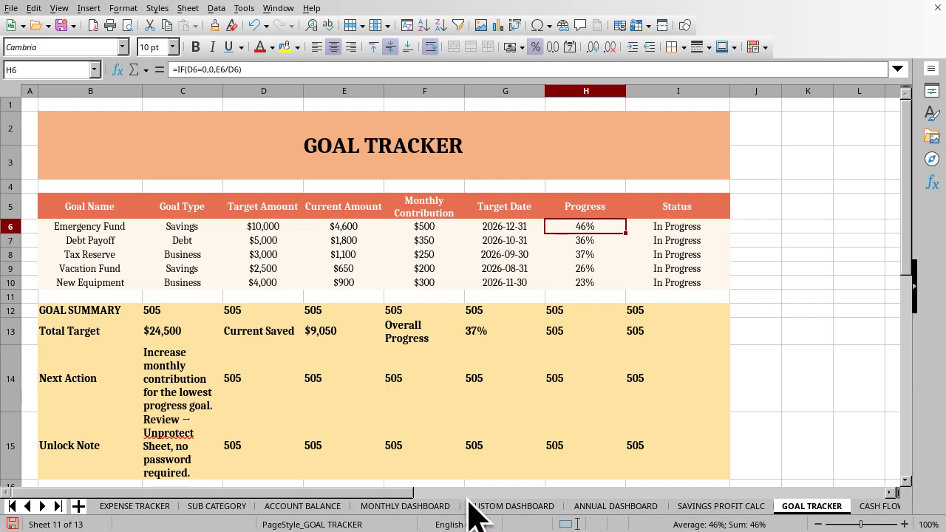
On the CASH FLOW VIEW sheet, inspect January's net cash flow in C8 and running cash in C9
scroll(477, 514, down, 1)
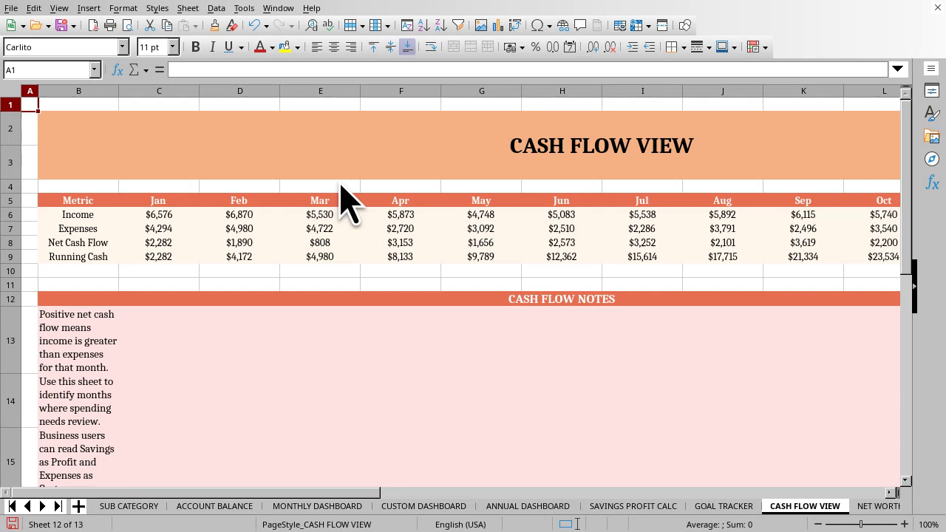
click(29, 69)
text(C8)
key(Return)
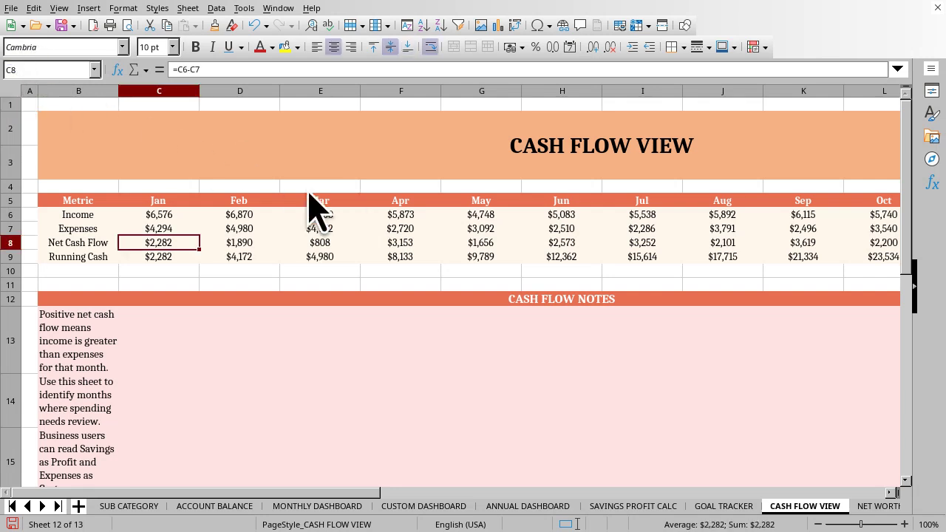
click(29, 70)
text(C9)
key(Return)
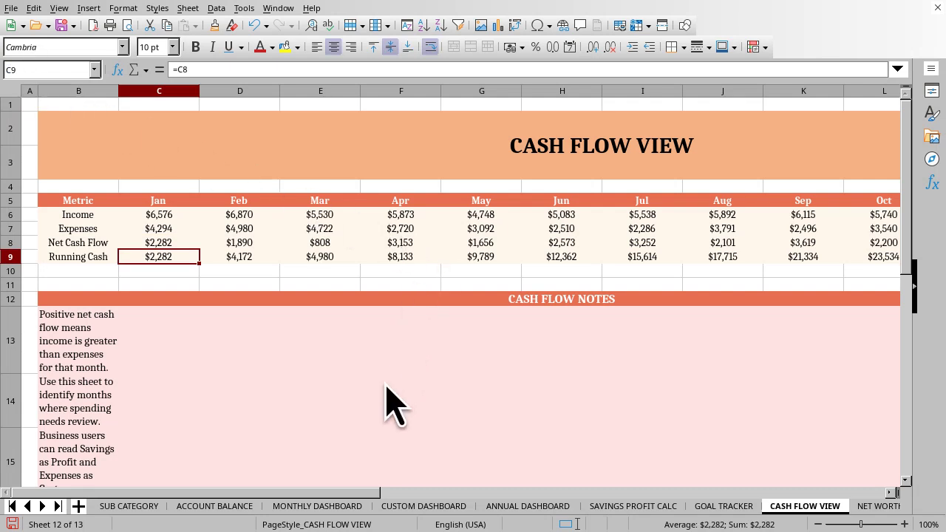
On the NET WORTH sheet, set the Checking asset's current value in D7 to 1500
key(ctrl+Page_Down)
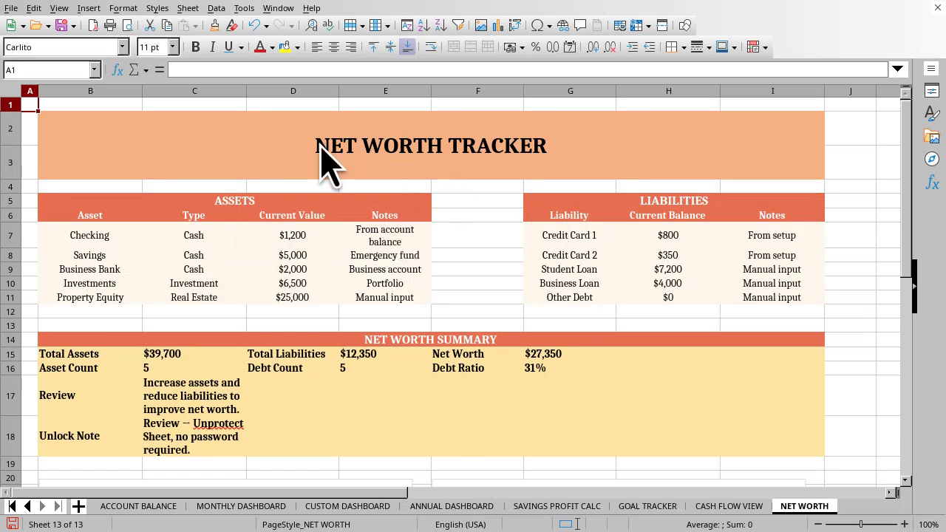
click(29, 69)
text(D7)
key(Return)
text(1500)
key(Return)
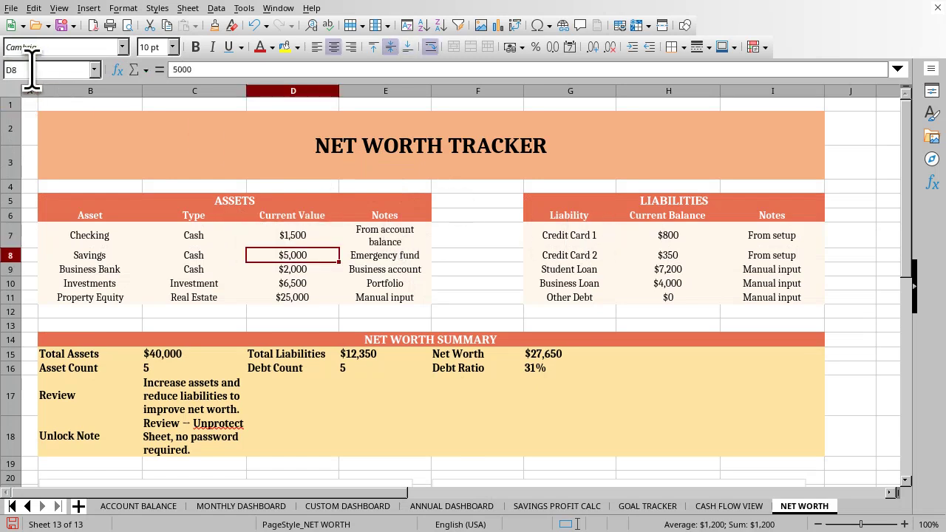
Set the current balance of the Credit Card 1 liability in H7 to 700
click(31, 70)
text(H7)
key(Return)
text(700)
key(Return)
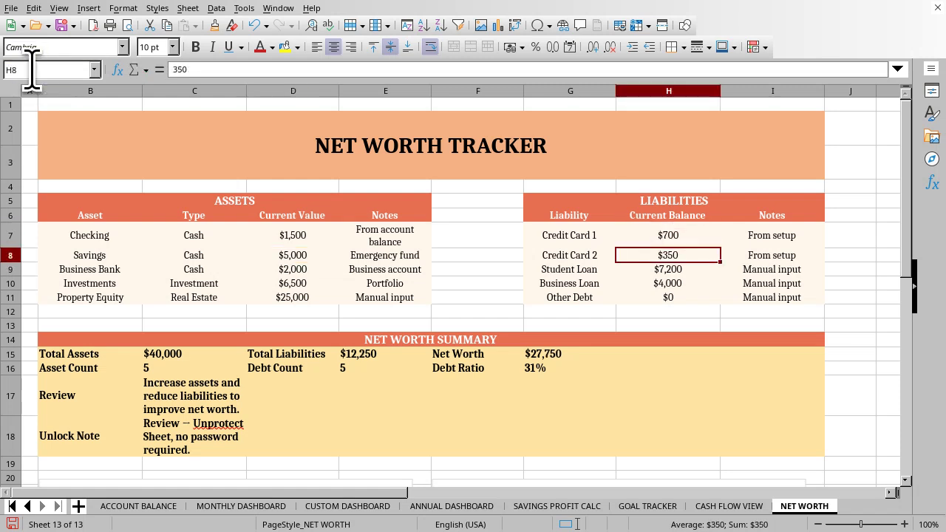
Review the net worth summary by selecting the Total Assets label in B15, Total Liabilities in D15 and Net Worth in F15
click(31, 69)
text(B15)
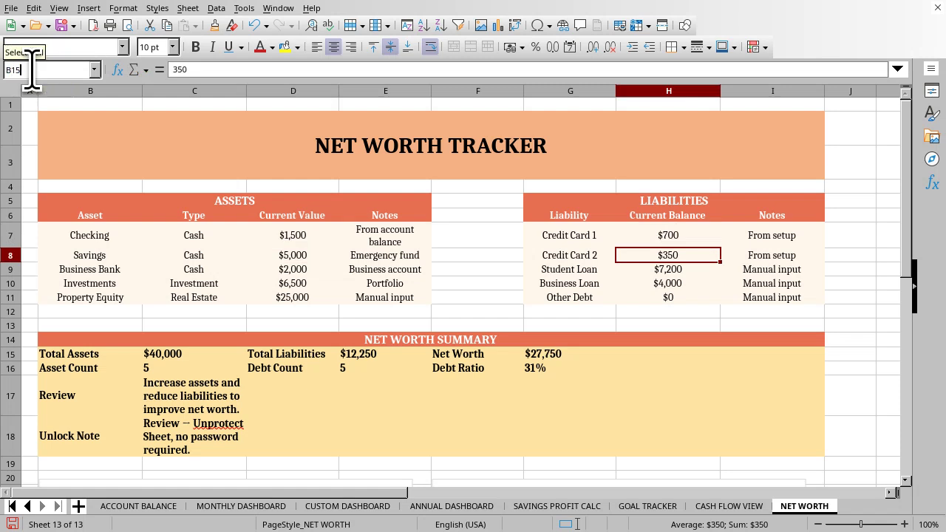
key(Return)
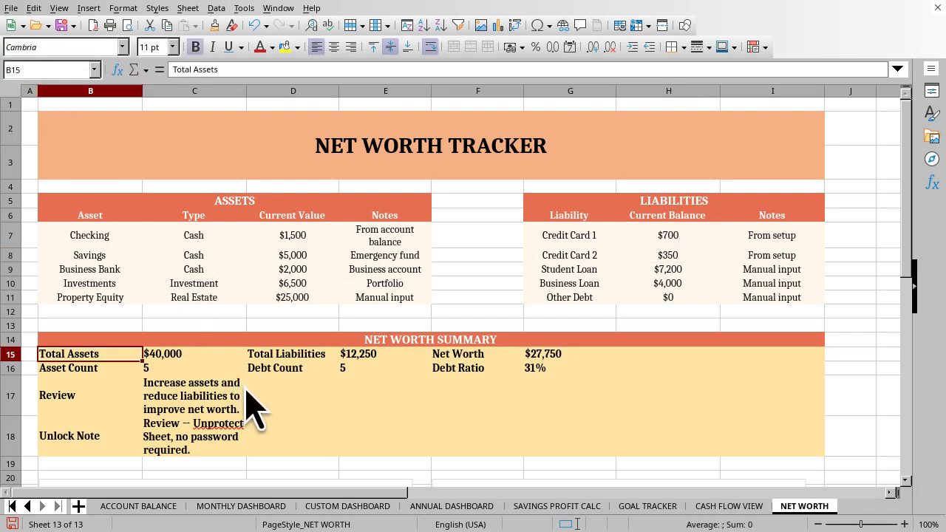
click(31, 69)
text(D15)
key(Return)
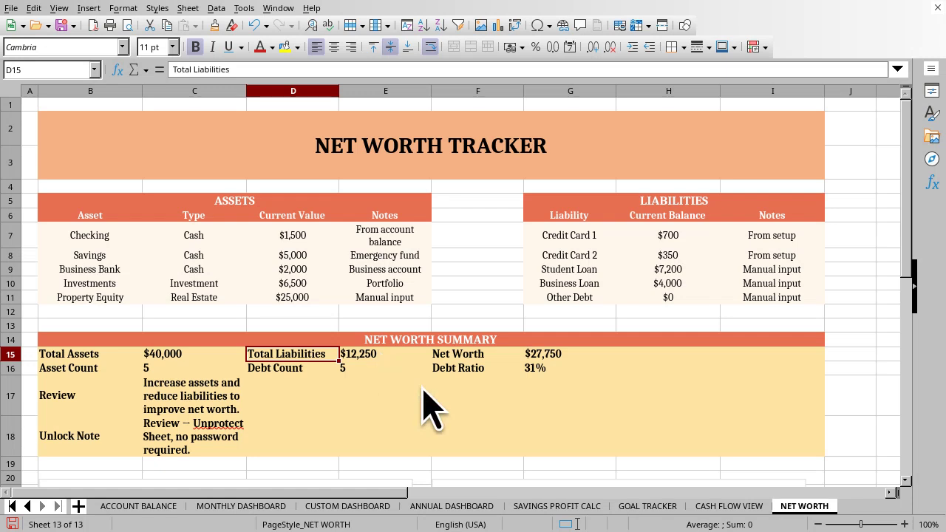
click(29, 69)
text(F15)
key(Return)
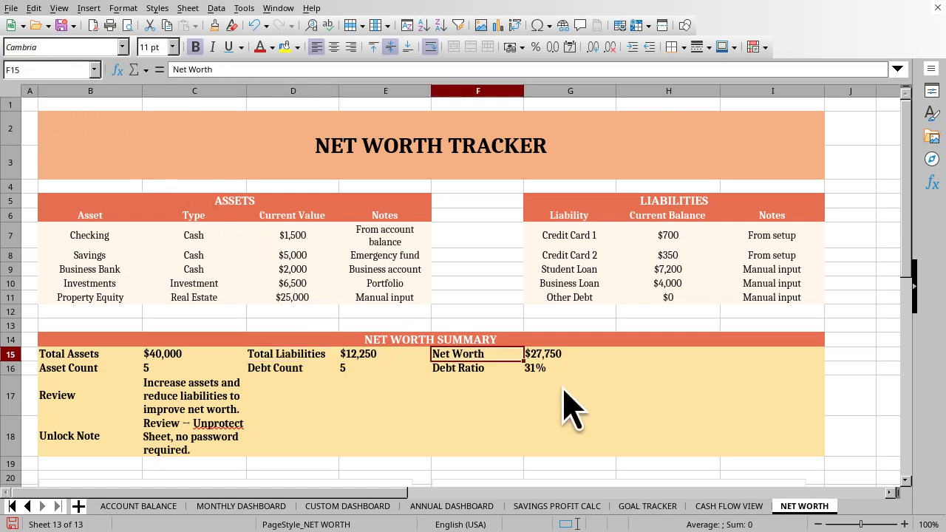
Go back through the workbook's sheets one by one from NET WORTH to START HERE, reviewing the calculators, dashboards, trackers and setup
key(ctrl+Page_Up)
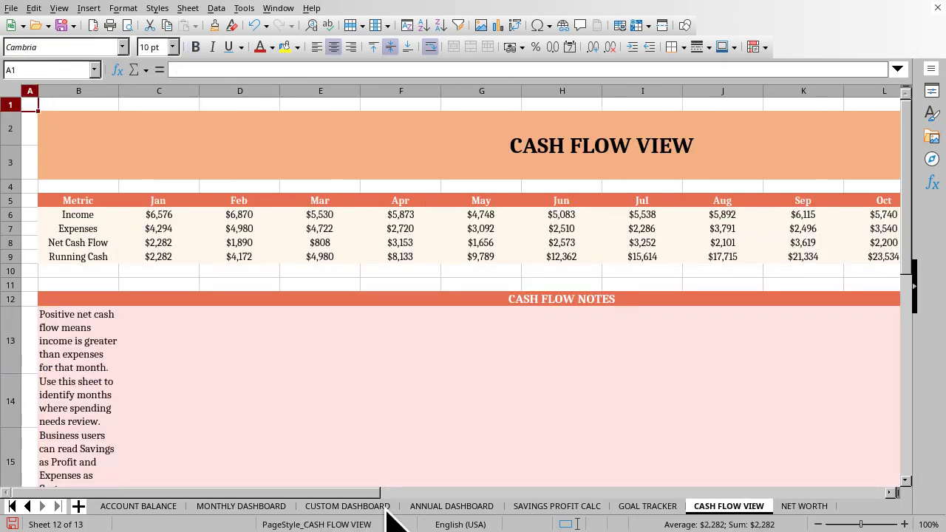
key(ctrl+Page_Up)
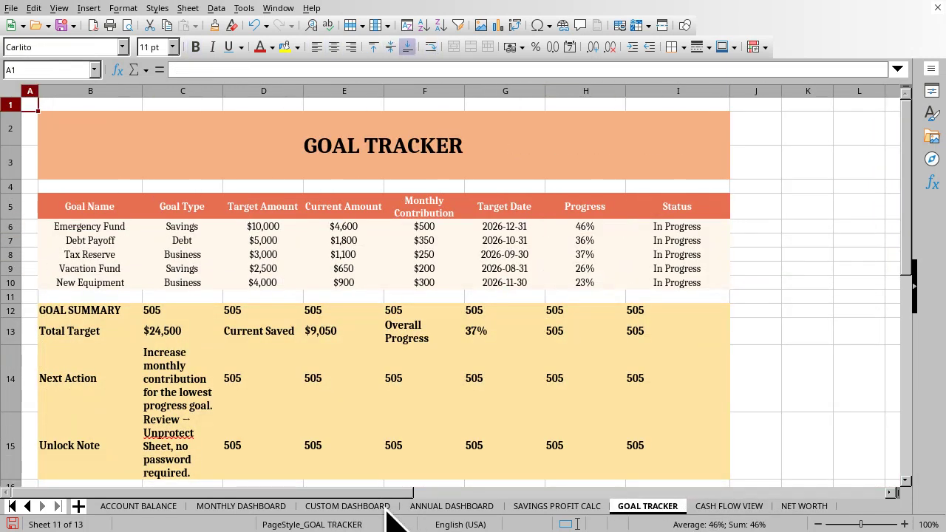
key(ctrl+Page_Up)
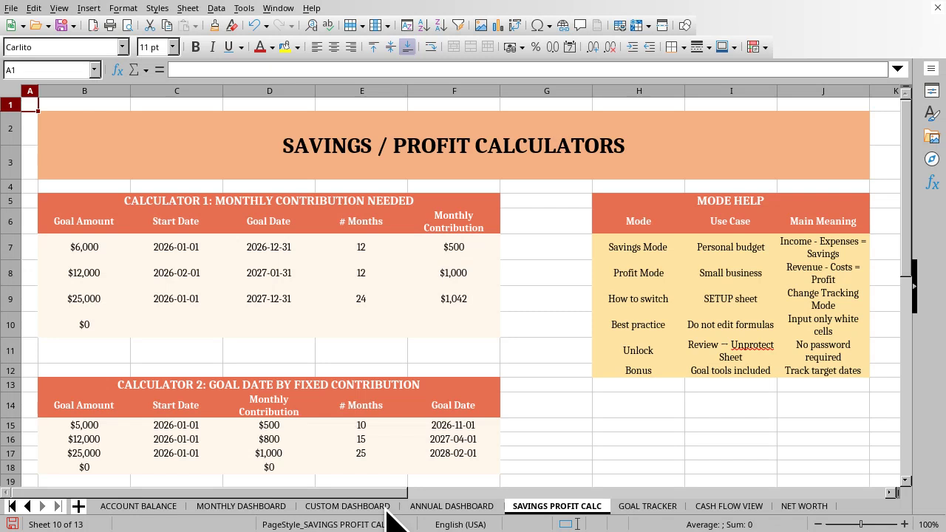
key(ctrl+Page_Up)
key(ctrl+Page_Up)
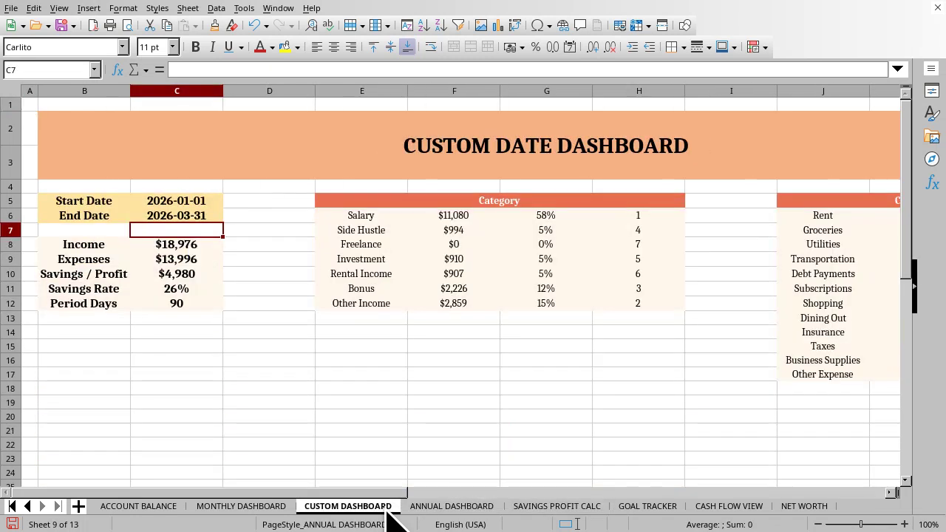
key(ctrl+Page_Up)
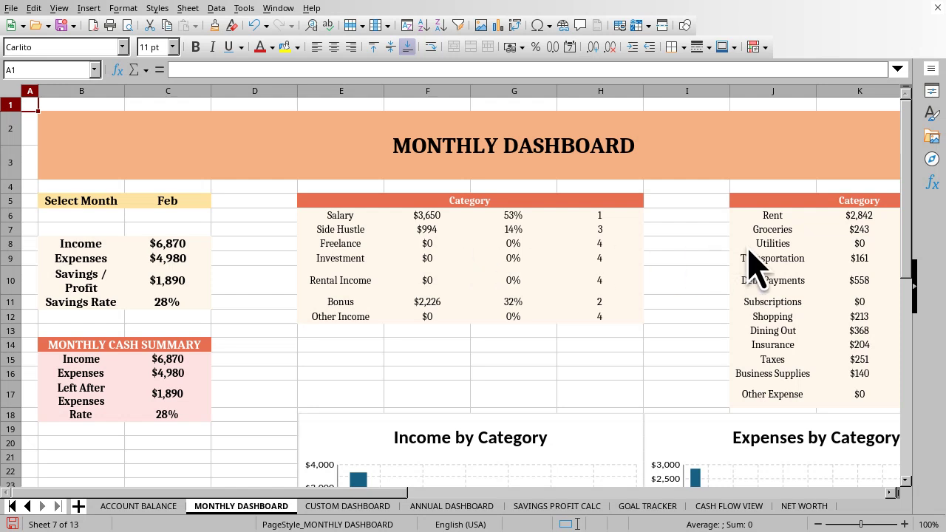
key(ctrl+Page_Up)
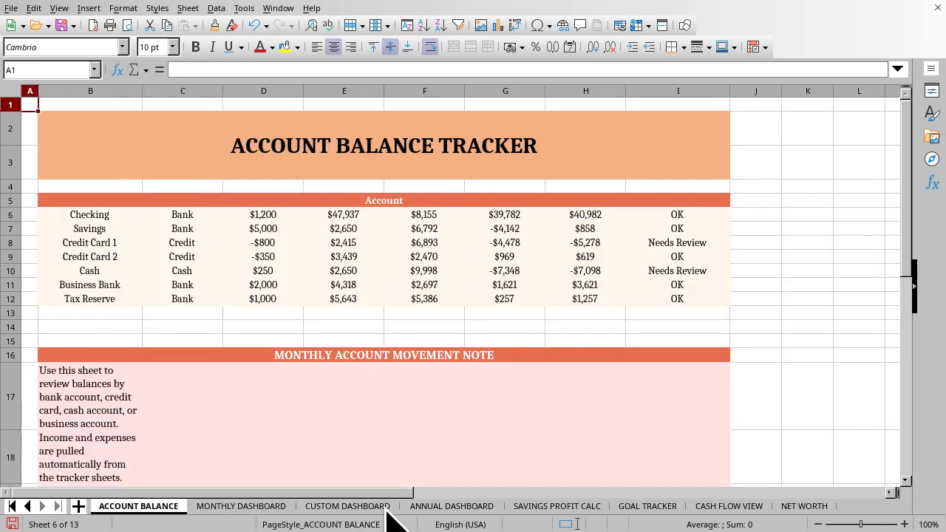
key(ctrl+Page_Up)
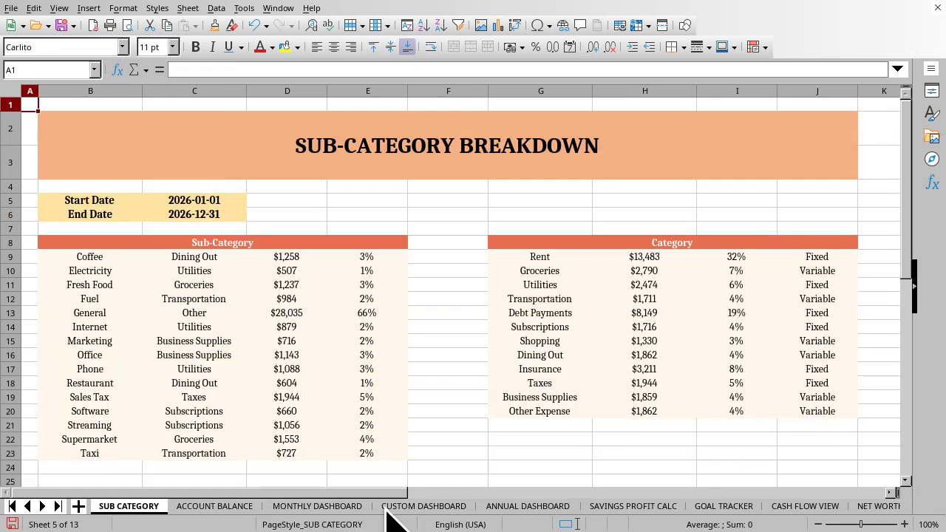
key(ctrl+Page_Up)
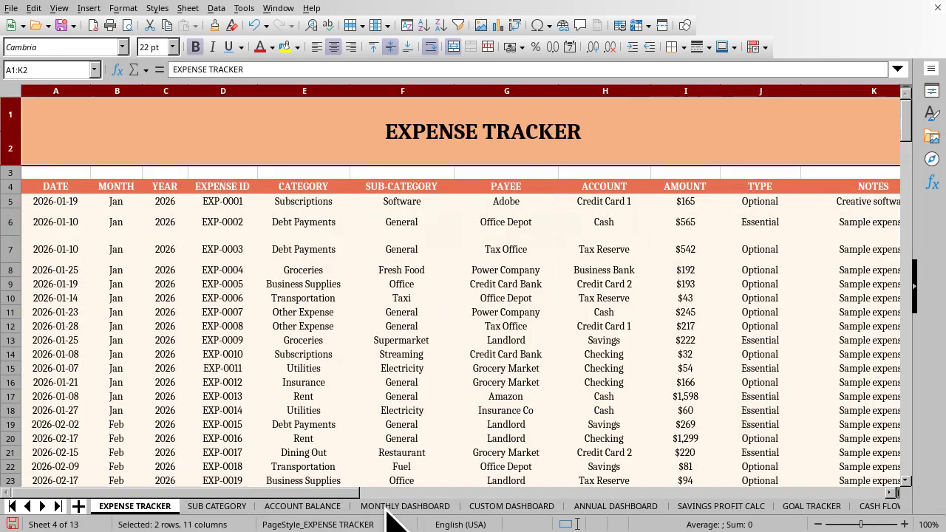
key(ctrl+Page_Up)
key(ctrl+Page_Up)
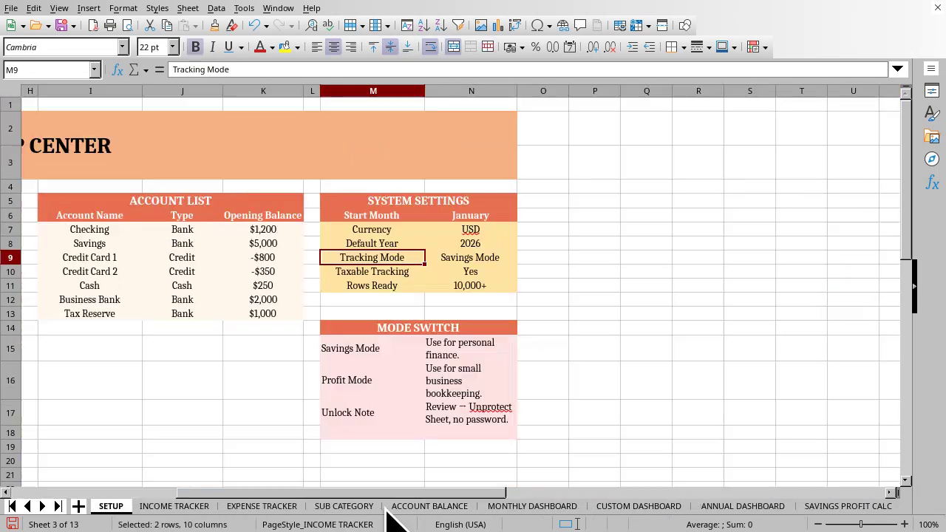
key(ctrl+Page_Up)
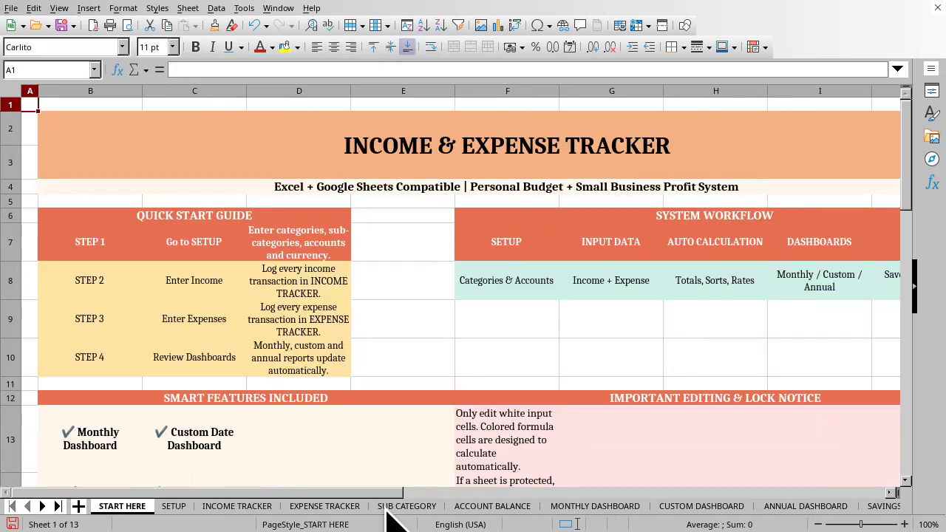